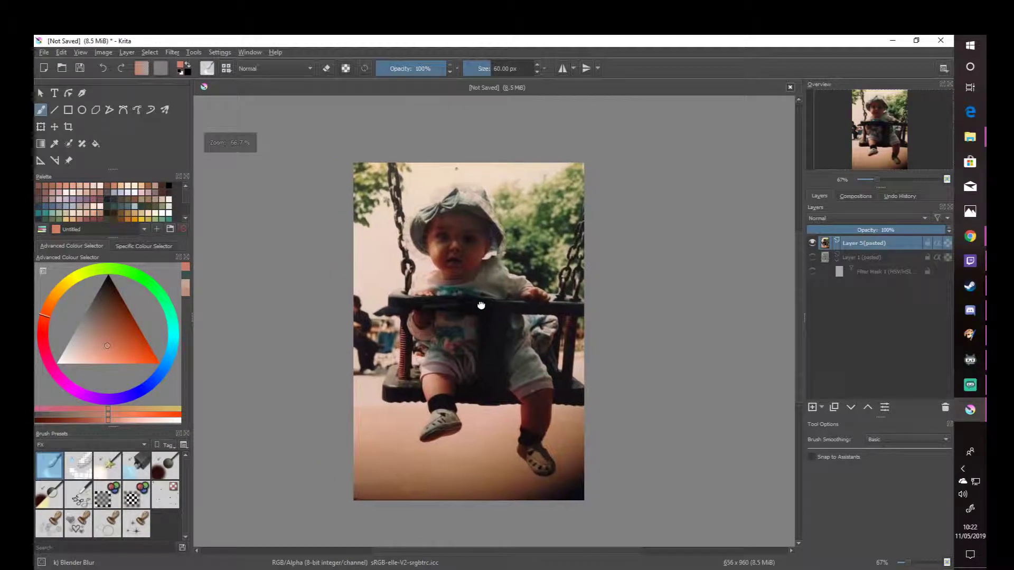
pyautogui.moveTo(495, 325); pyautogui.dragTo(506, 324)
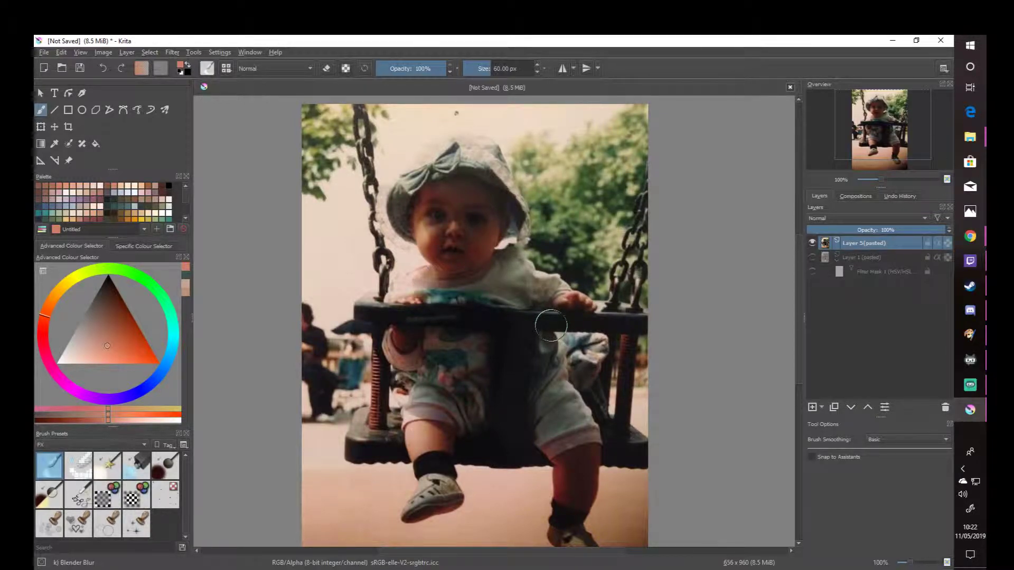
pyautogui.click(975, 239)
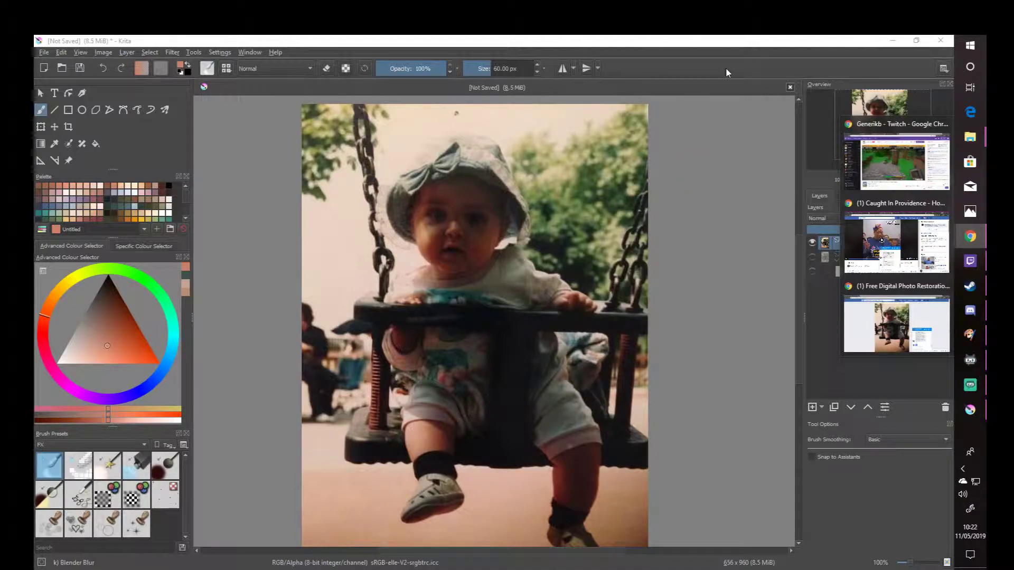
pyautogui.click(723, 47)
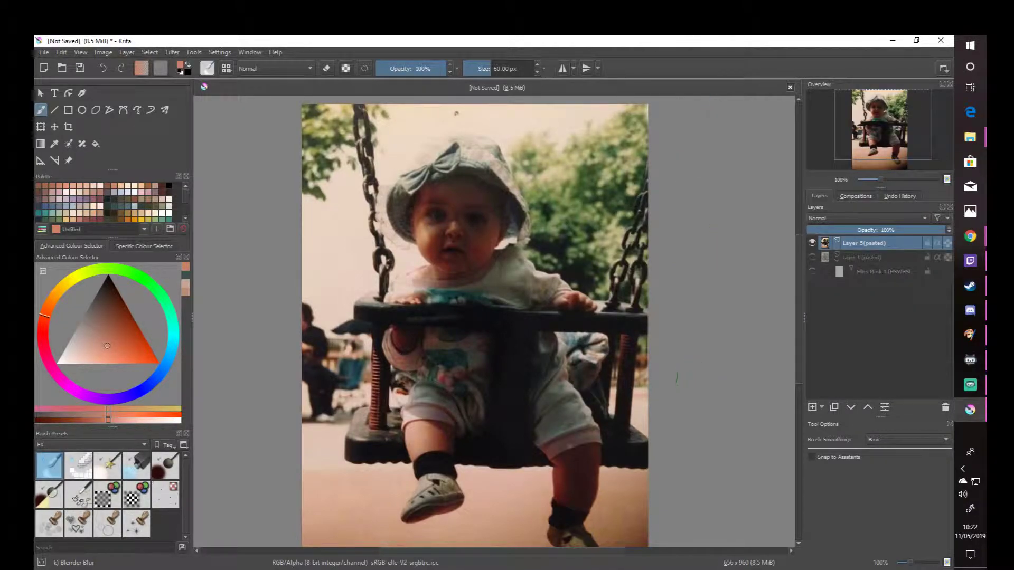
pyautogui.scroll(-1, 397, 231)
pyautogui.moveTo(461, 278); pyautogui.dragTo(450, 303)
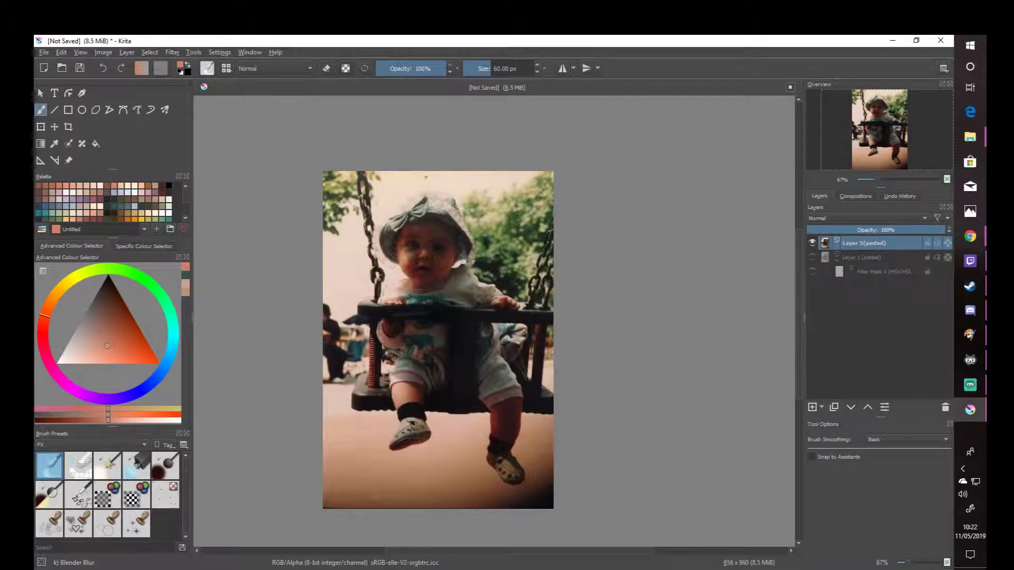
# - Start a new filter mask on the top pasted photo layer and choose the Levels filter
pyautogui.click(837, 259)
pyautogui.moveTo(848, 255)
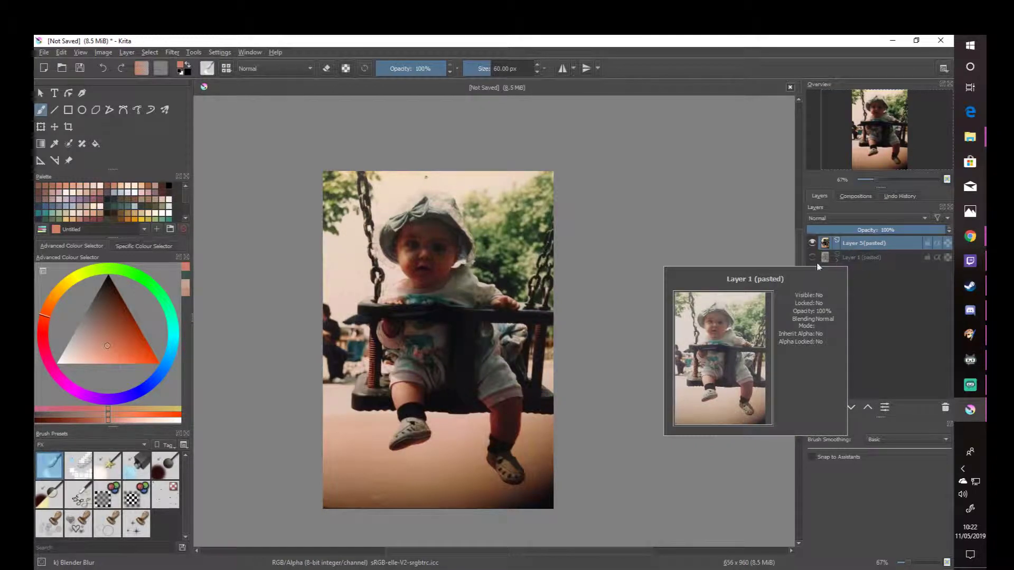
pyautogui.rightClick(860, 245)
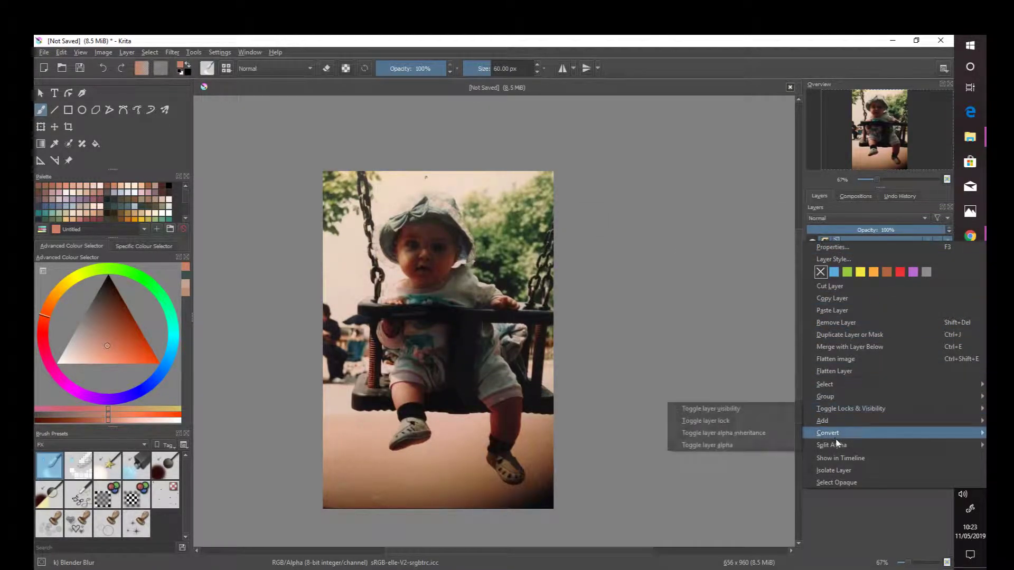
pyautogui.moveTo(839, 423)
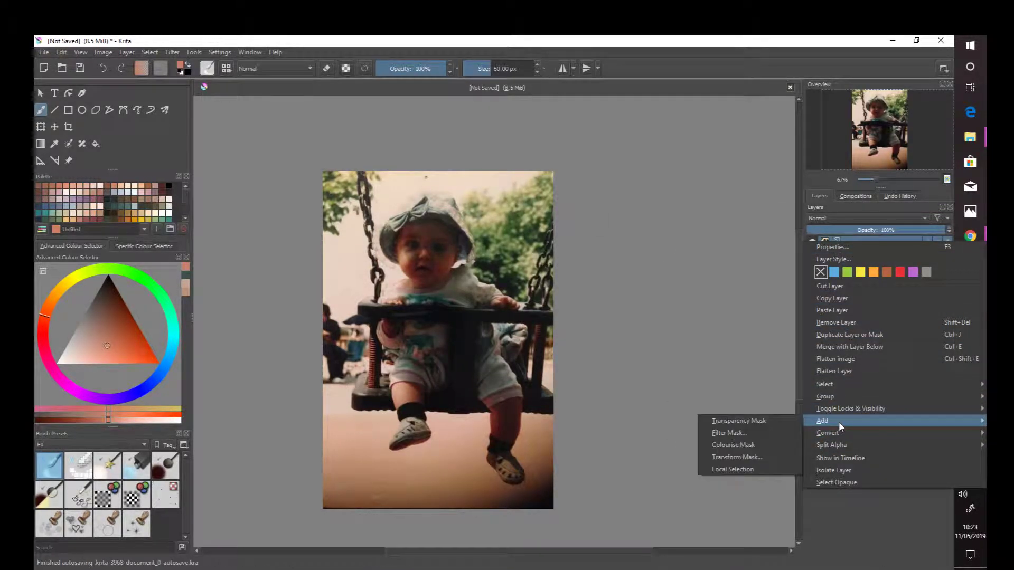
pyautogui.click(768, 436)
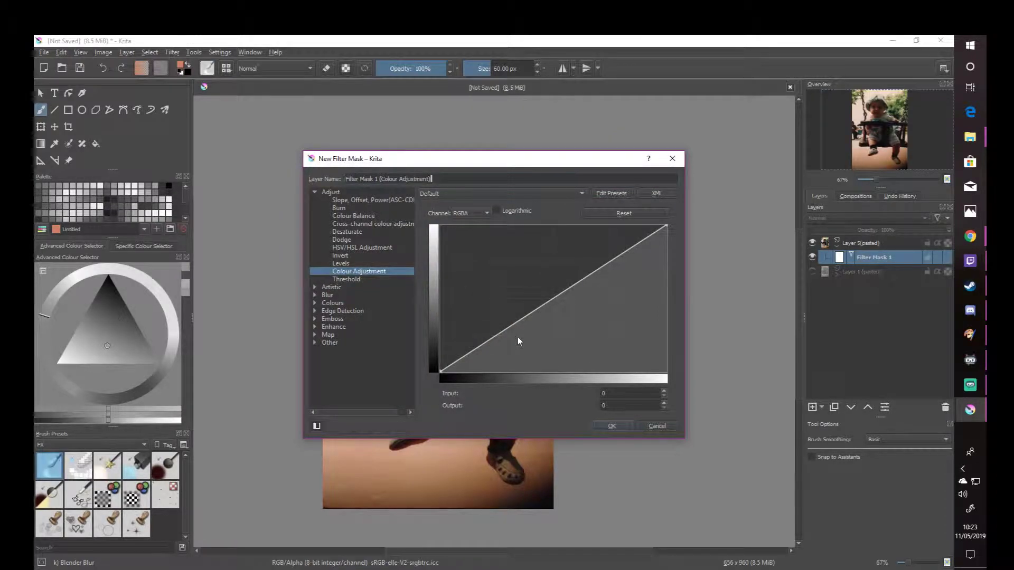
pyautogui.moveTo(503, 164); pyautogui.dragTo(755, 121)
pyautogui.click(603, 219)
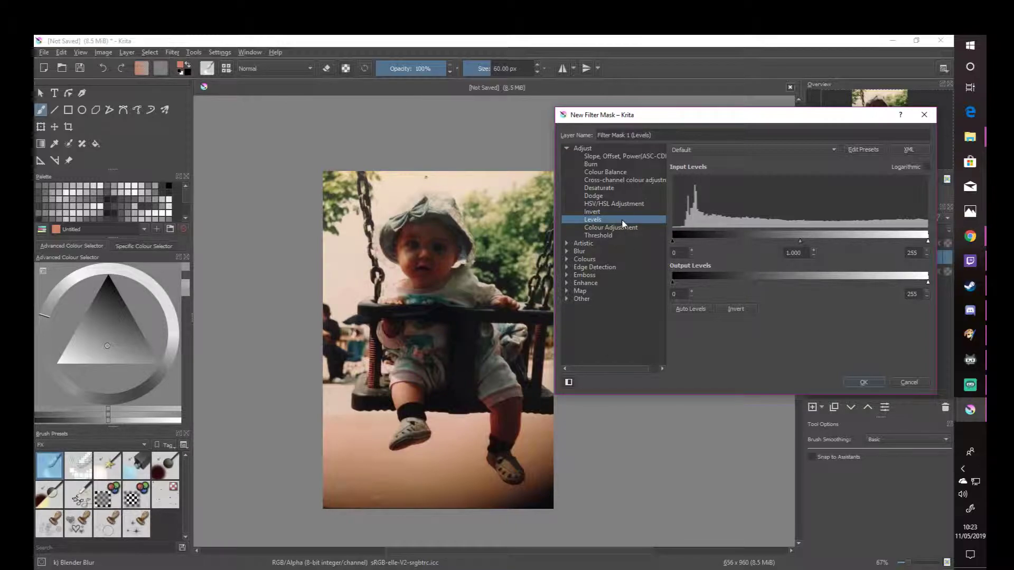
# - Try the HSV/HSL Adjustment filter on the photo, shifting the hue to -15 and back to 0
pyautogui.click(621, 205)
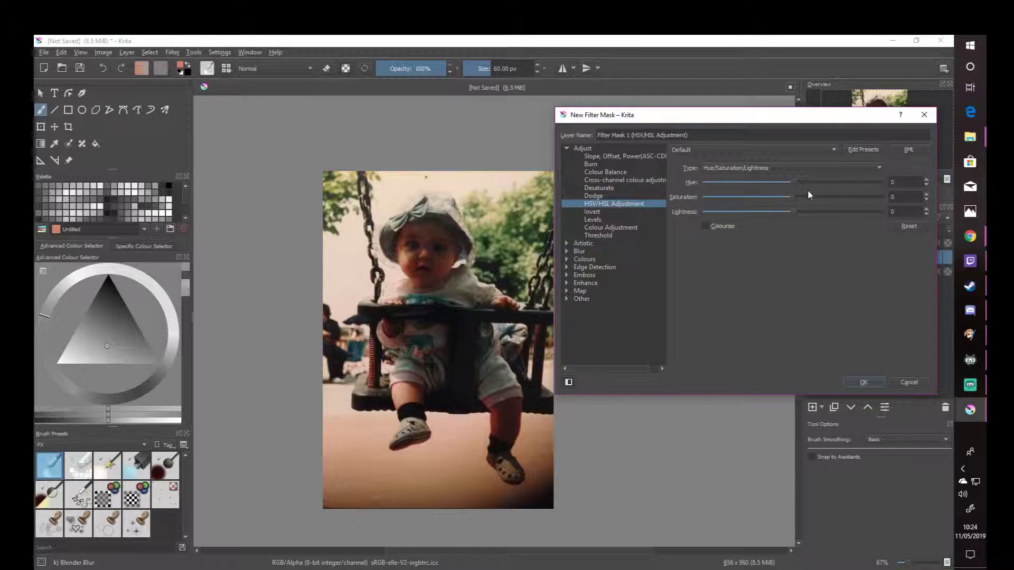
pyautogui.click(926, 185)
pyautogui.click(926, 185)
pyautogui.click(926, 184)
pyautogui.click(926, 185)
pyautogui.click(926, 185)
pyautogui.click(926, 185)
pyautogui.click(926, 185)
pyautogui.click(926, 185)
pyautogui.click(926, 185)
pyautogui.click(926, 185)
pyautogui.click(926, 186)
pyautogui.click(926, 185)
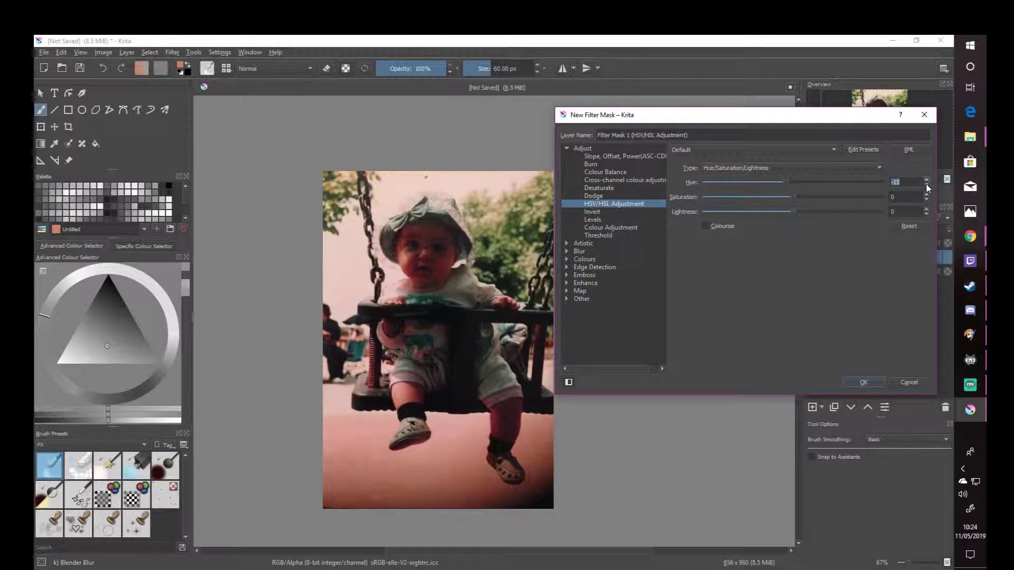
pyautogui.click(927, 179)
pyautogui.click(927, 180)
pyautogui.click(927, 180)
pyautogui.click(927, 180)
pyautogui.click(927, 180)
pyautogui.click(927, 180)
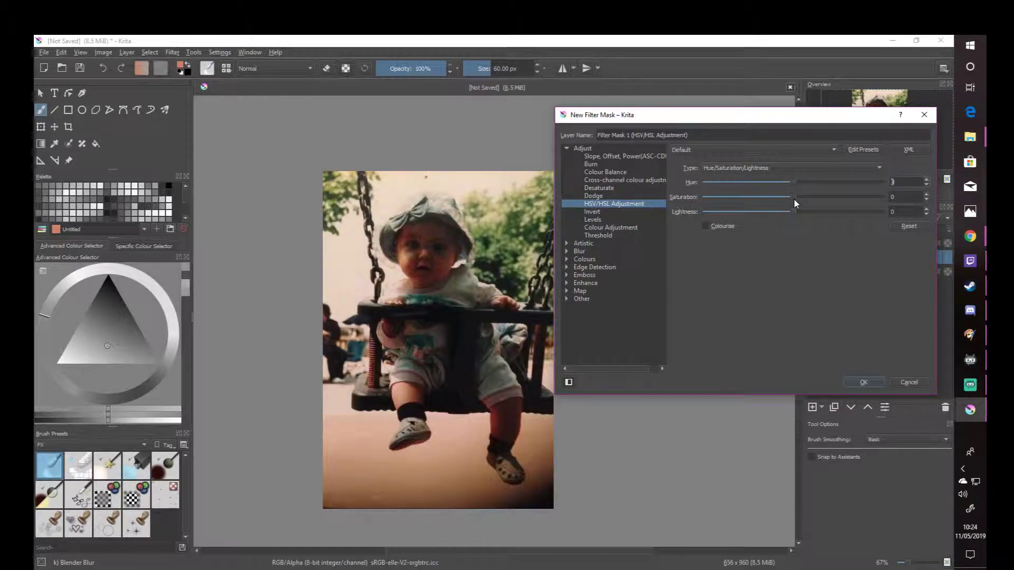
pyautogui.moveTo(793, 199)
pyautogui.mouseDown()
pyautogui.moveTo(848, 198)
pyautogui.moveTo(738, 199)
pyautogui.moveTo(797, 196)
pyautogui.moveTo(830, 212)
pyautogui.moveTo(819, 213)
pyautogui.moveTo(841, 213)
pyautogui.moveTo(743, 217)
pyautogui.moveTo(796, 214)
pyautogui.mouseUp()
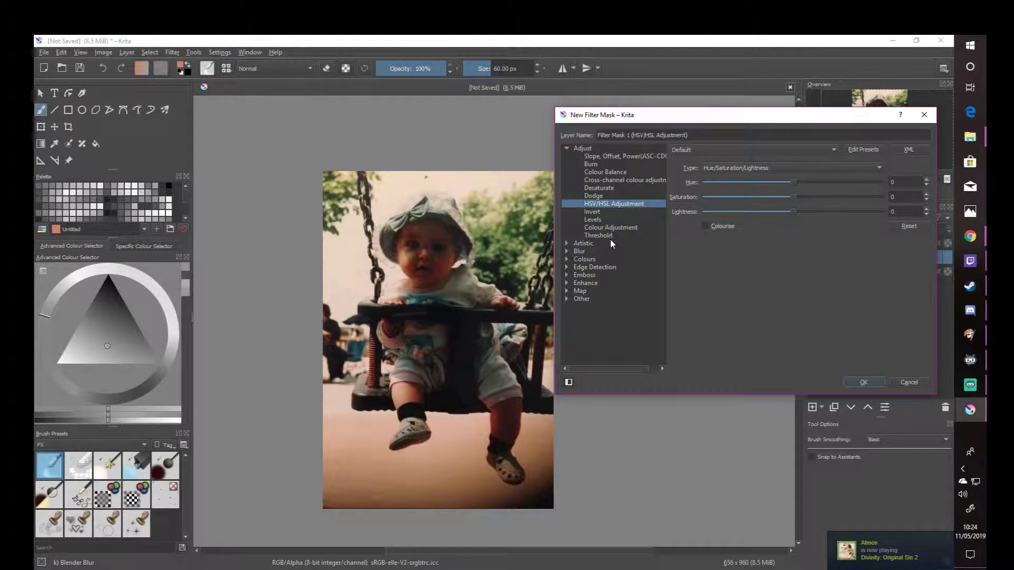
# - Brighten the photo with the Levels filter by setting the input midtones to 2.182, and create the mask
pyautogui.click(603, 221)
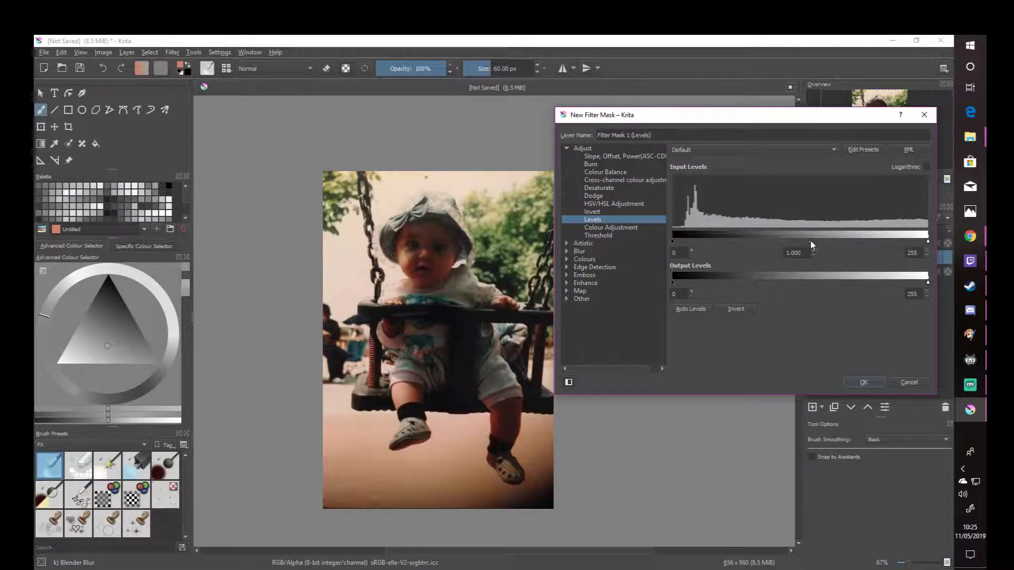
pyautogui.moveTo(806, 243); pyautogui.dragTo(780, 245)
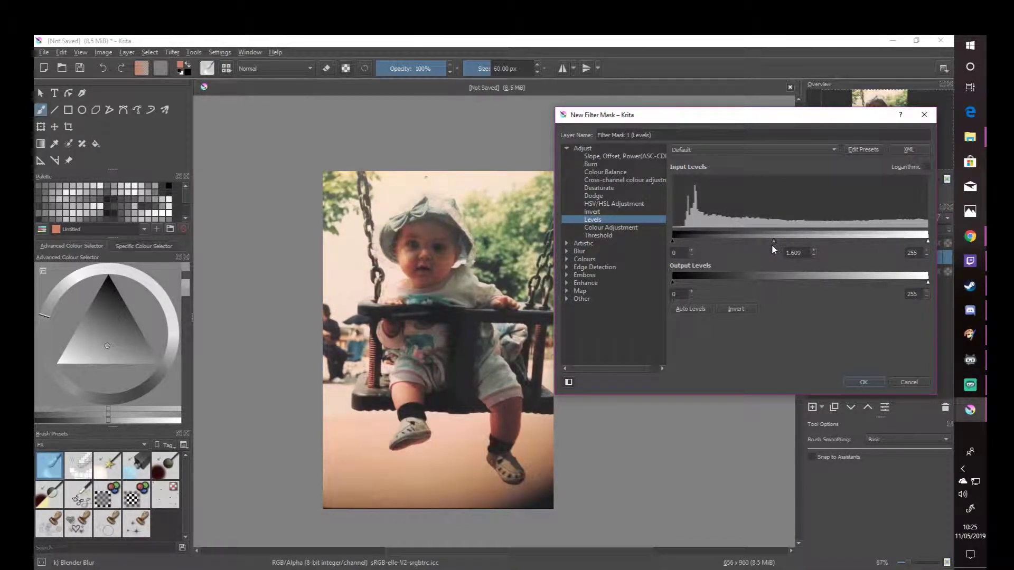
pyautogui.moveTo(771, 244); pyautogui.dragTo(759, 242)
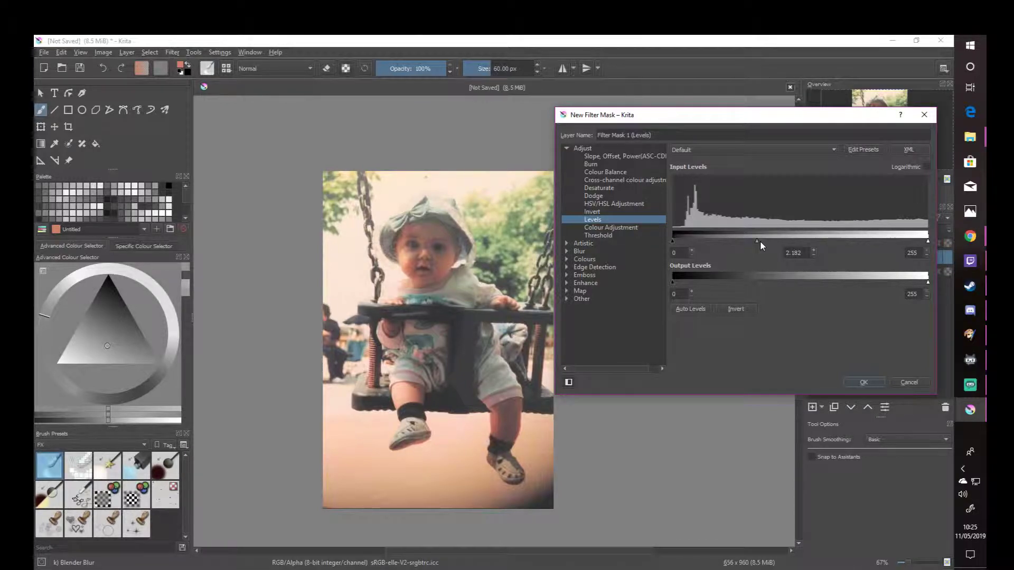
pyautogui.click(854, 382)
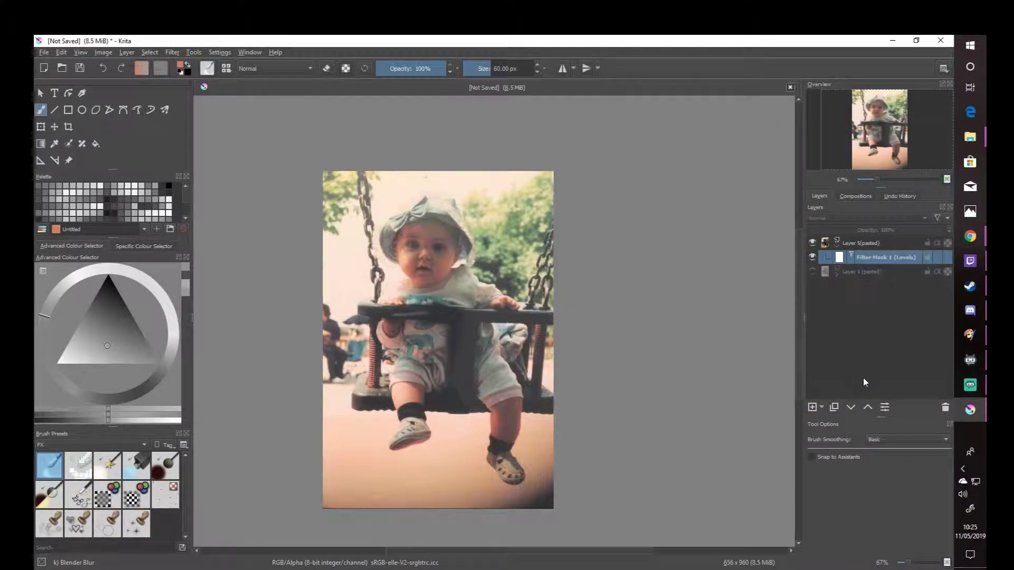
# - Compare the photo with and without the Levels mask, leaving the mask hidden
pyautogui.click(812, 257)
pyautogui.click(812, 257)
pyautogui.click(812, 256)
pyautogui.click(811, 255)
pyautogui.click(811, 256)
pyautogui.click(812, 256)
pyautogui.click(812, 255)
# - Start a second filter mask on the top pasted photo layer using the Colour Adjustment filter
pyautogui.click(854, 246)
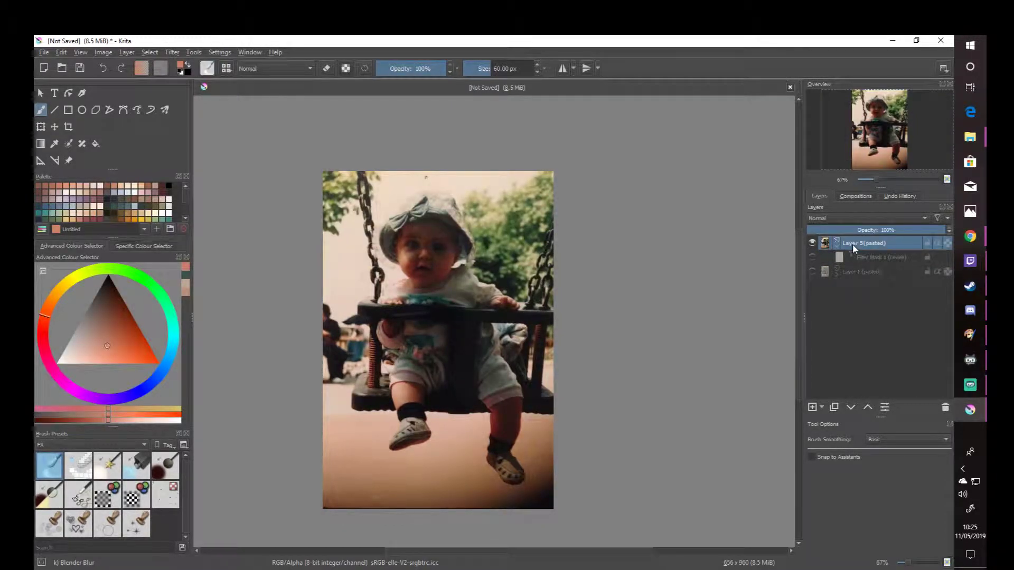
pyautogui.rightClick(853, 246)
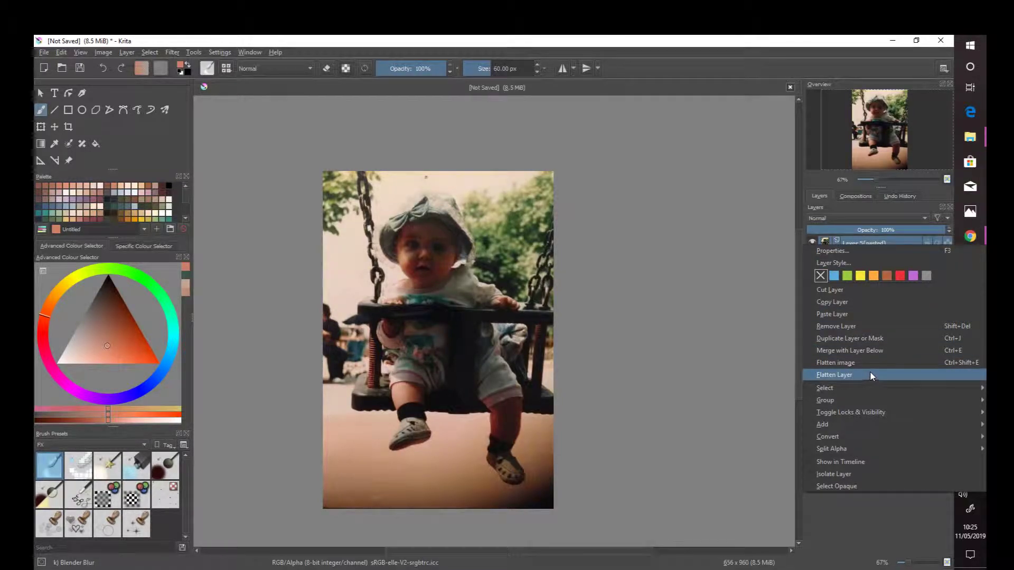
pyautogui.moveTo(889, 437)
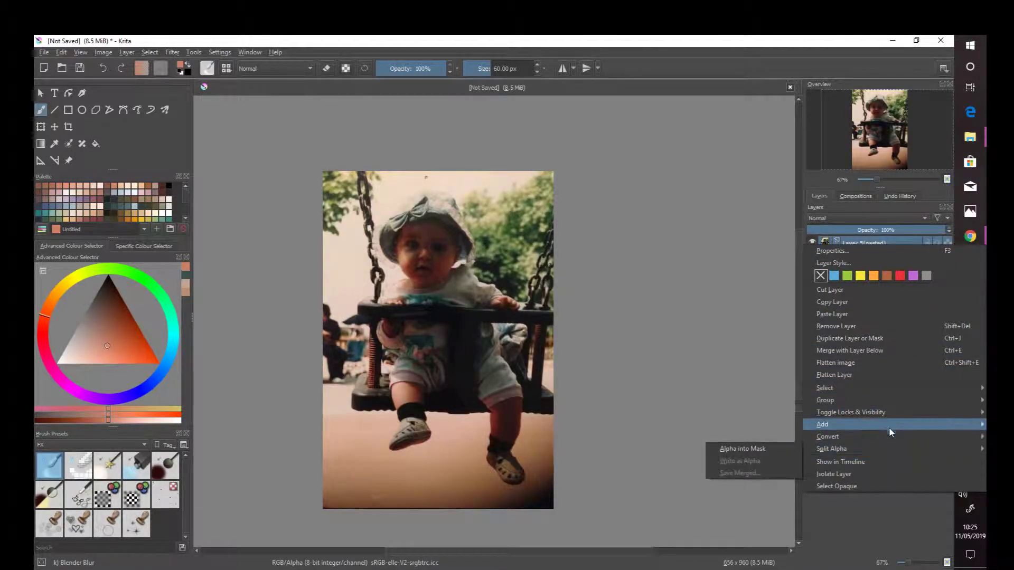
pyautogui.moveTo(887, 423)
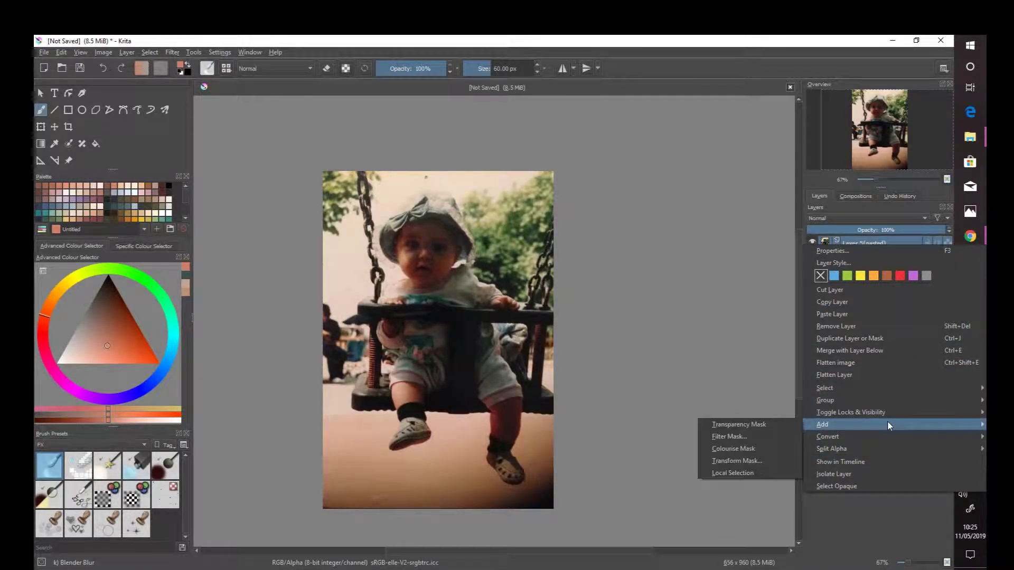
pyautogui.click(781, 436)
pyautogui.moveTo(522, 161); pyautogui.dragTo(783, 93)
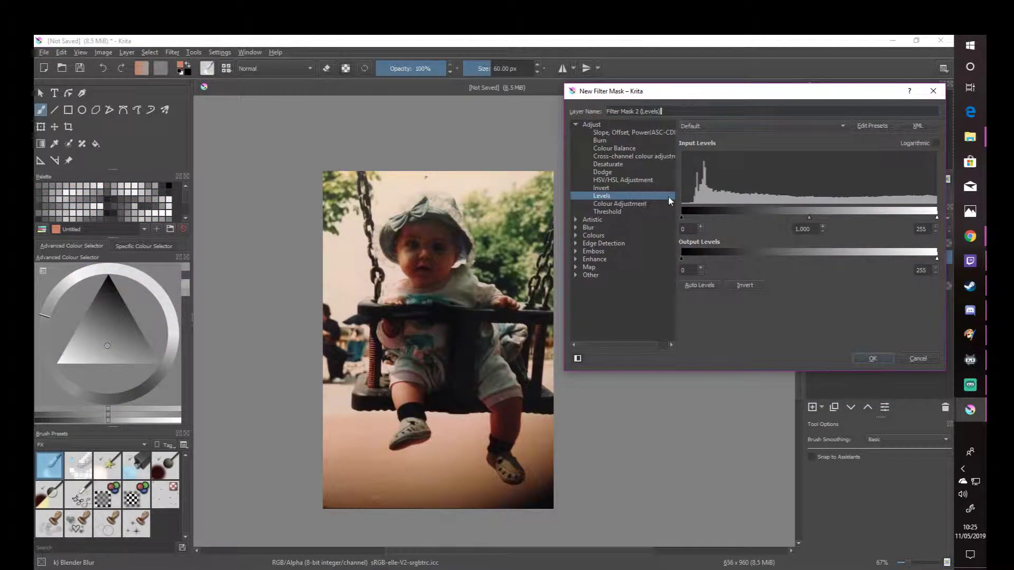
pyautogui.click(636, 203)
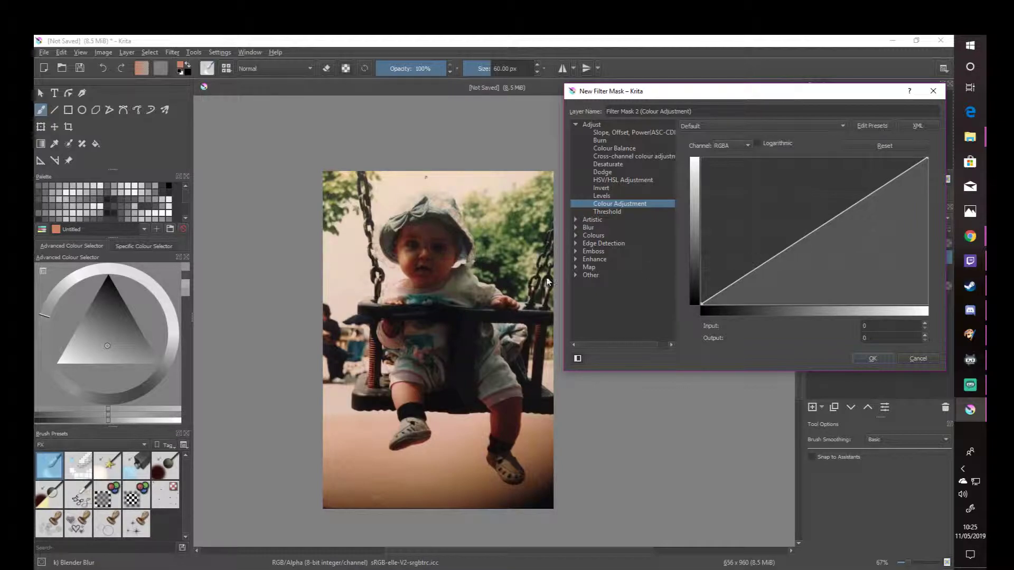
# - Shape the RGBA curve with points at input 56, output 132 and input 189, output 207, and lower the white end to output 222
pyautogui.click(771, 262)
pyautogui.moveTo(771, 262); pyautogui.dragTo(750, 228)
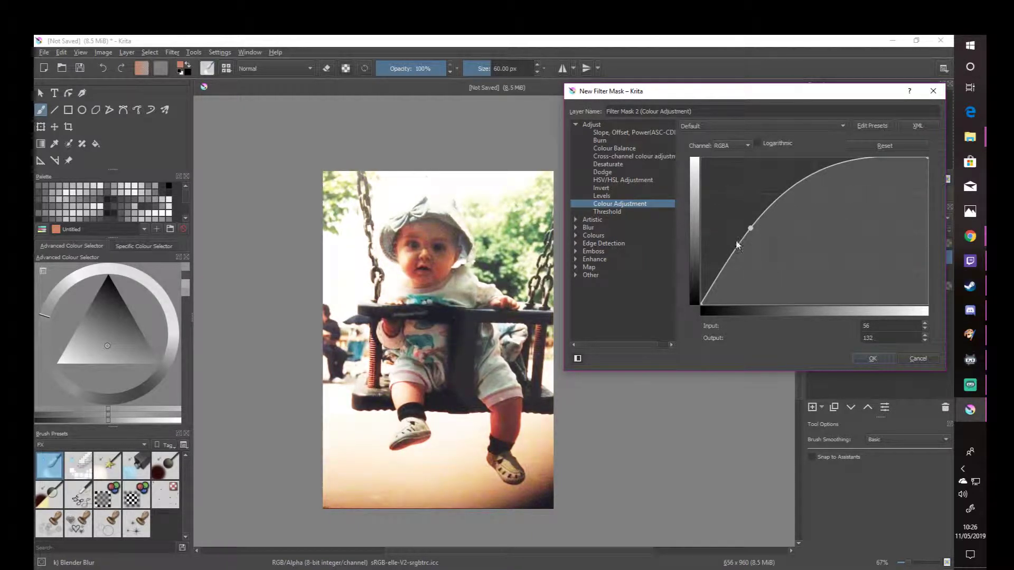
pyautogui.click(839, 164)
pyautogui.moveTo(840, 164); pyautogui.dragTo(870, 188)
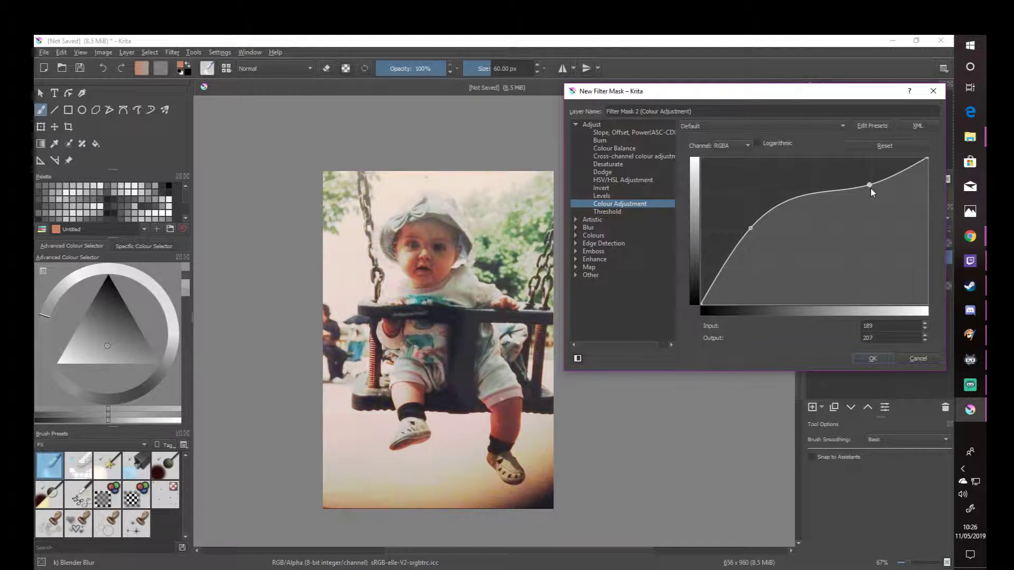
pyautogui.click(927, 158)
pyautogui.moveTo(927, 158); pyautogui.dragTo(927, 169)
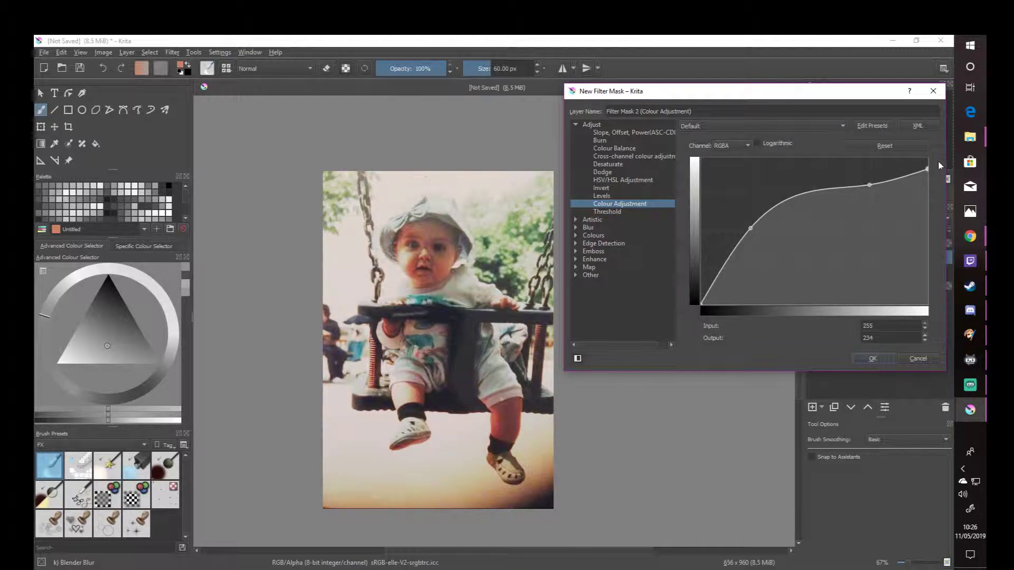
pyautogui.moveTo(928, 170); pyautogui.dragTo(921, 178)
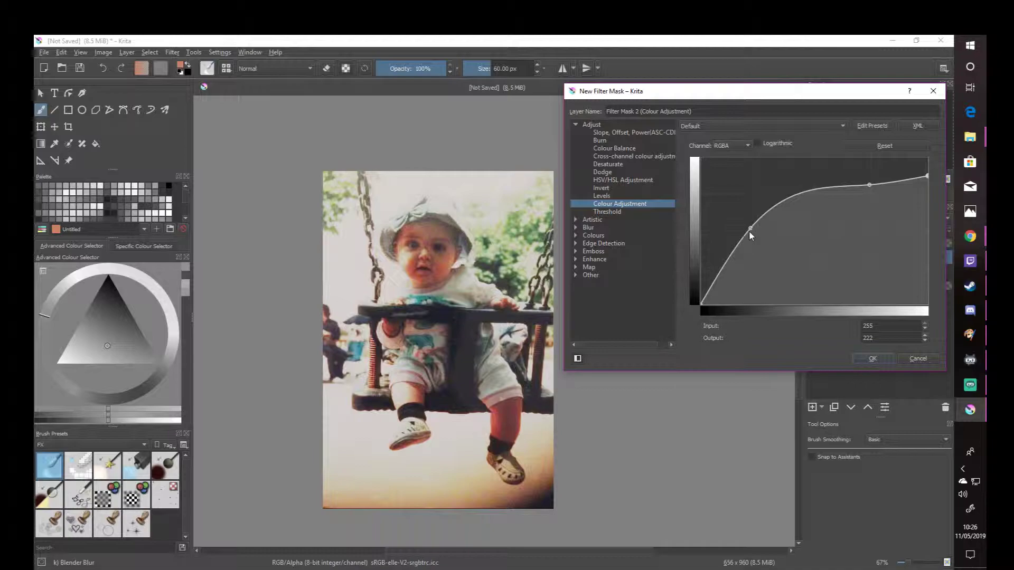
# - Move the upper middle point of the RGBA curve to input 132, output 184 and create the mask
pyautogui.click(868, 185)
pyautogui.moveTo(868, 186); pyautogui.dragTo(879, 258)
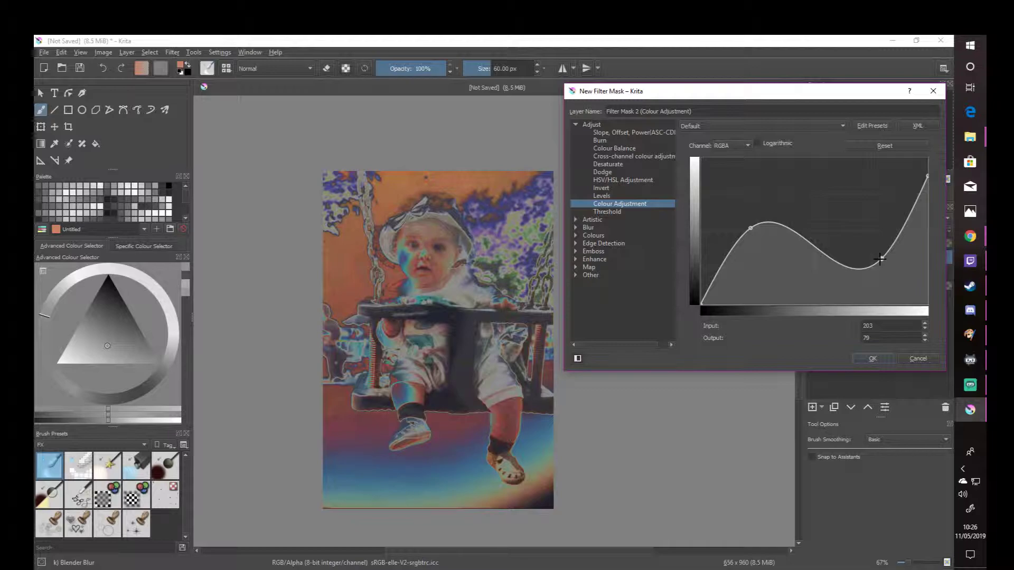
pyautogui.moveTo(880, 259); pyautogui.dragTo(879, 259)
pyautogui.moveTo(880, 259); pyautogui.dragTo(818, 199)
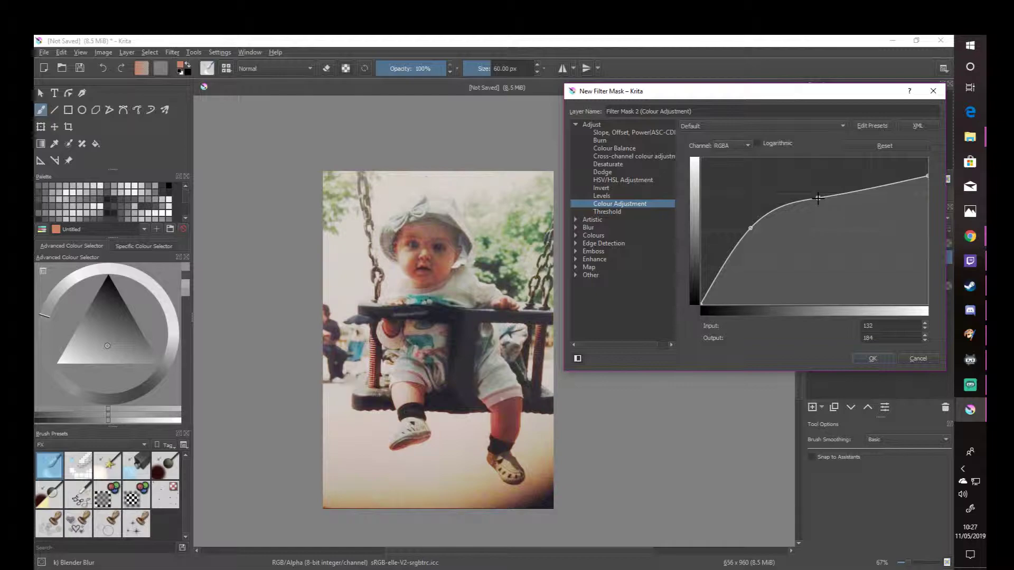
pyautogui.click(872, 358)
# - Compare the photo with and without the Colour Adjustment mask
pyautogui.click(811, 257)
pyautogui.click(811, 256)
pyautogui.click(812, 257)
pyautogui.click(812, 257)
pyautogui.click(812, 257)
# - Compare the Levels mask with the Colour Adjustment mask by alternating their visibility, ending with only the Levels mask shown
pyautogui.click(812, 271)
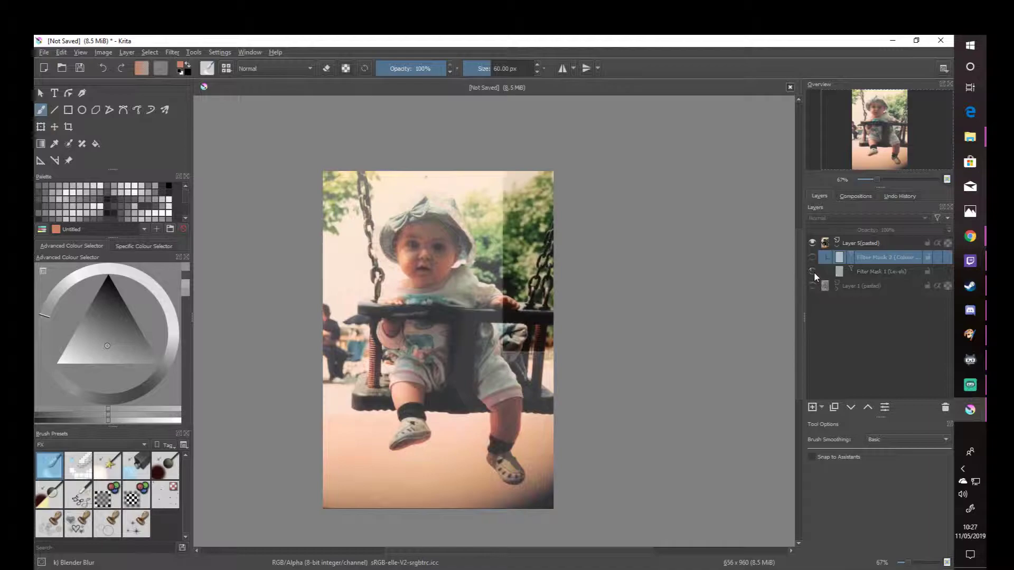
pyautogui.click(812, 271)
pyautogui.click(812, 256)
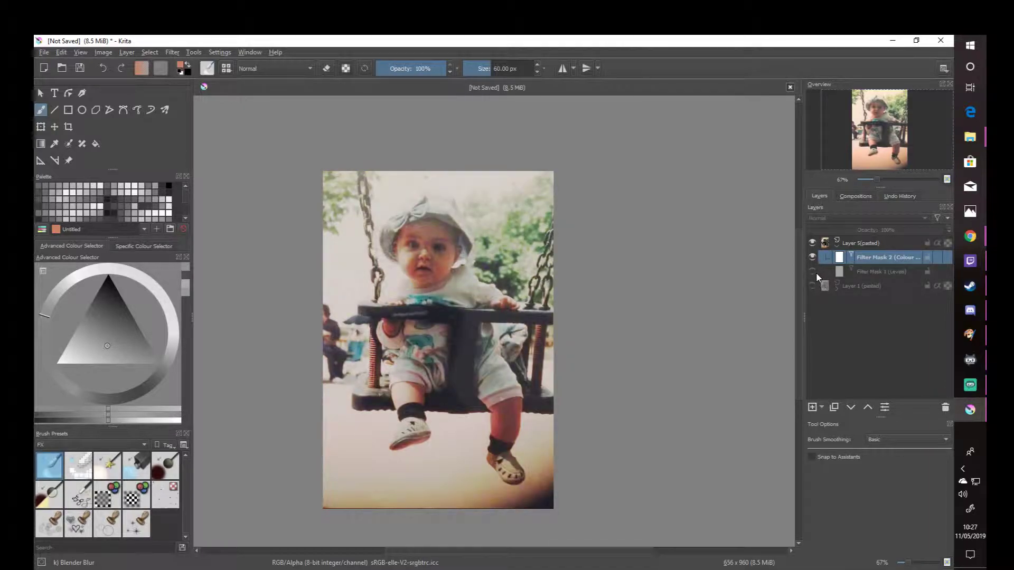
pyautogui.click(812, 271)
pyautogui.click(812, 257)
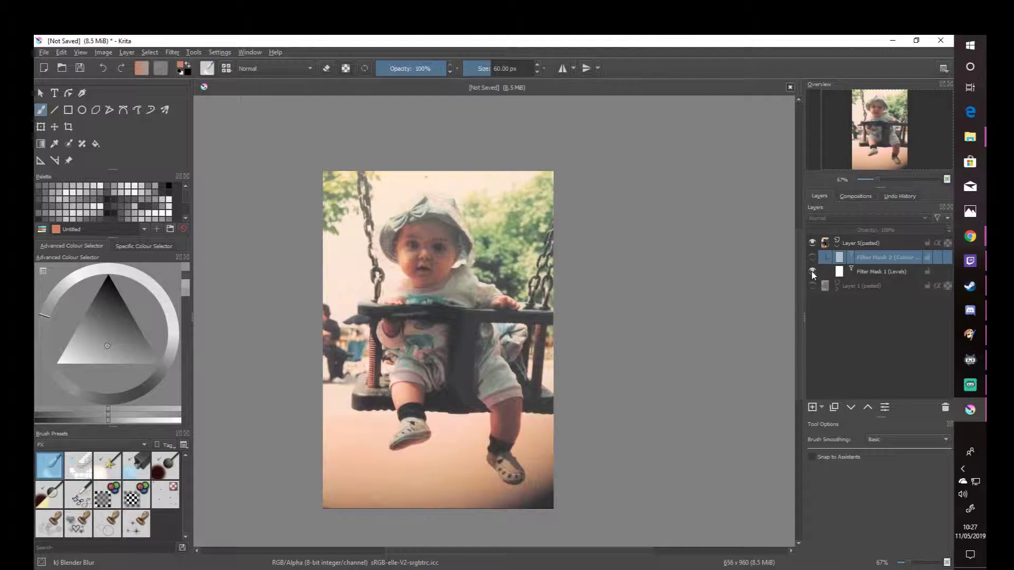
pyautogui.click(813, 263)
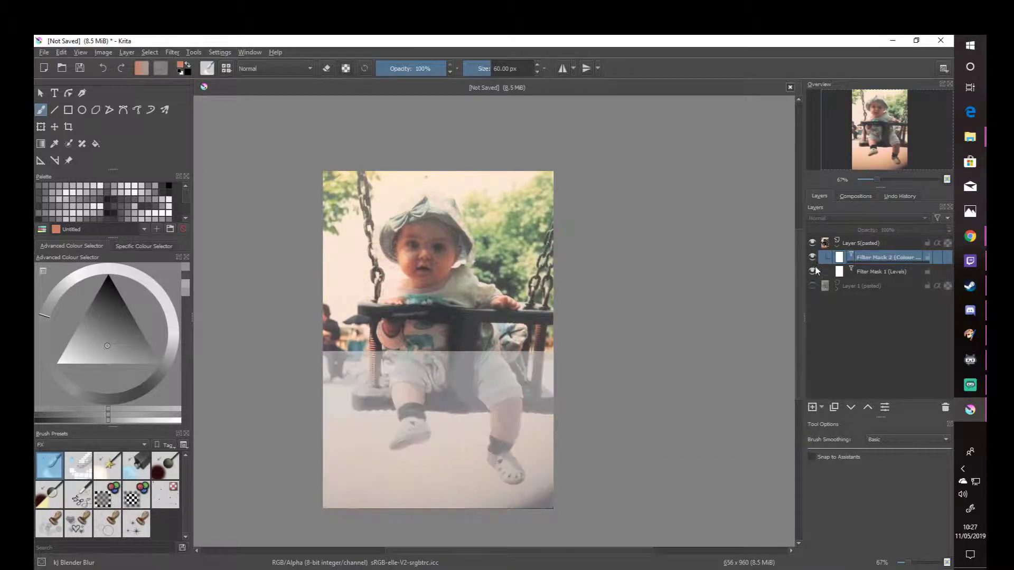
pyautogui.click(812, 271)
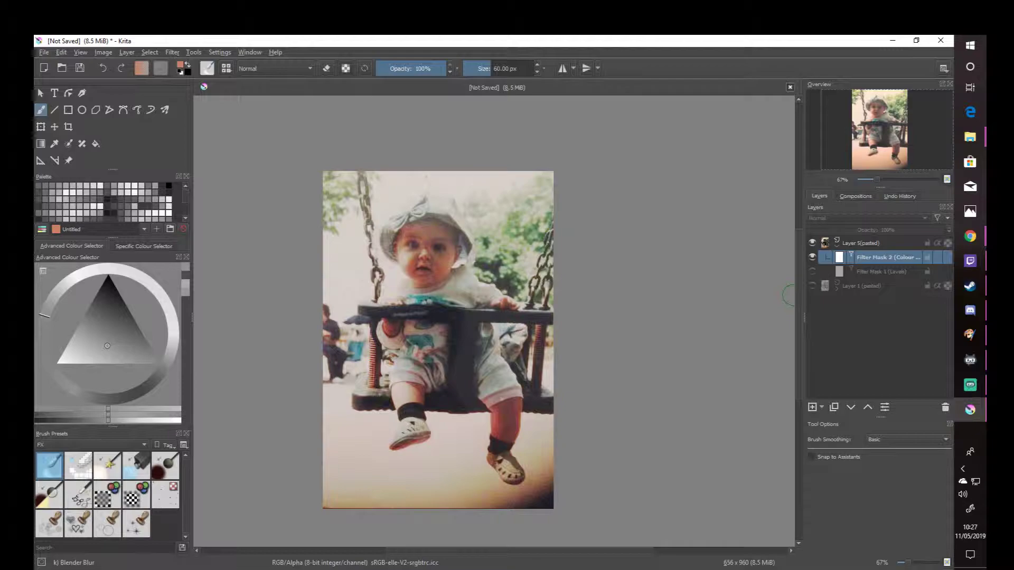
pyautogui.click(812, 271)
pyautogui.click(812, 257)
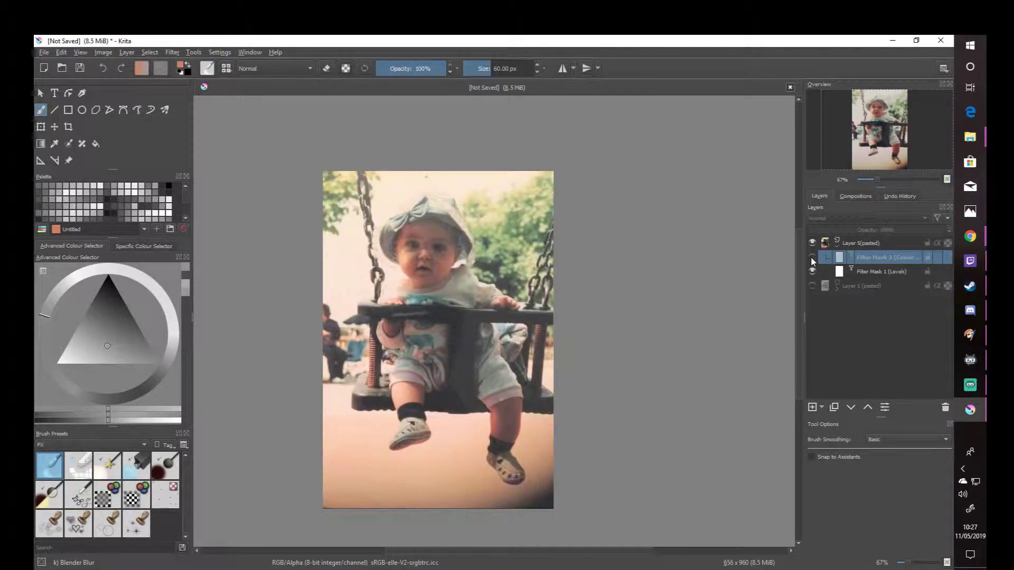
# - Alternate the Levels and Colour Adjustment masks against the uncorrected photo, ending with both masks hidden and Layer 5 collapsed
pyautogui.click(812, 271)
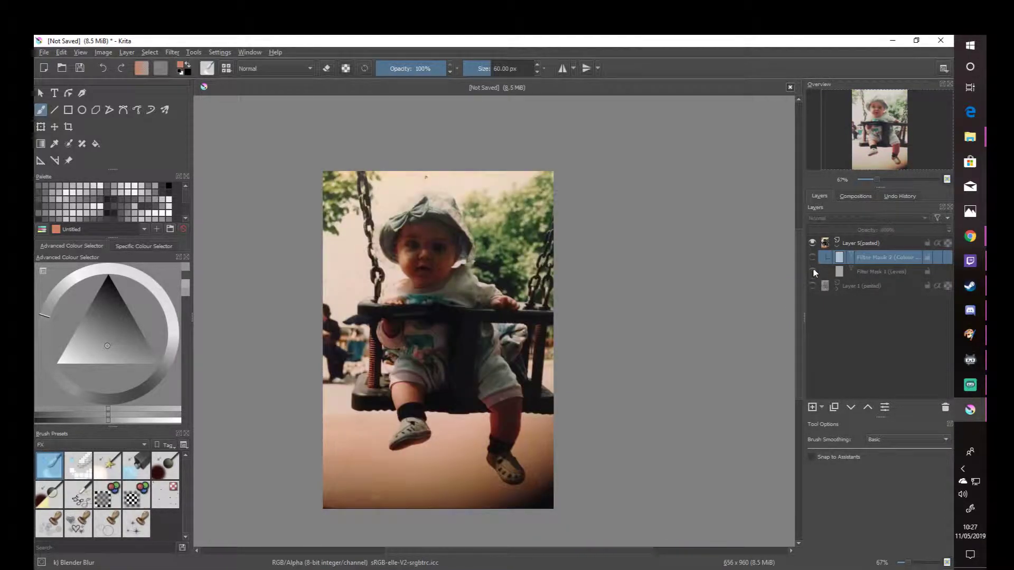
pyautogui.click(813, 271)
pyautogui.click(812, 258)
pyautogui.click(812, 271)
pyautogui.click(812, 258)
pyautogui.click(838, 244)
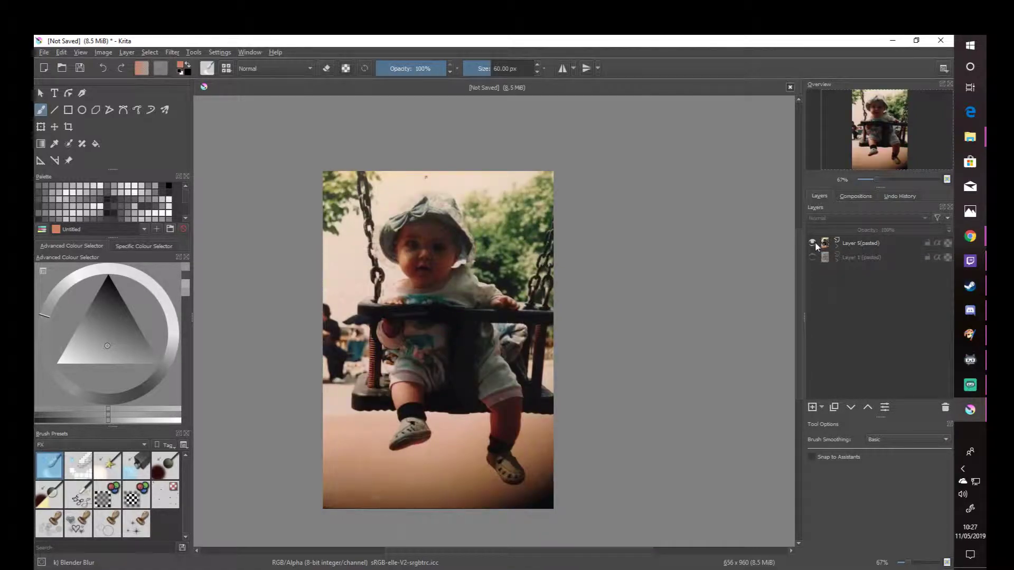
# - Start a new filter mask on Layer 5 with the Burn filter and move its dialog clear of the photo
pyautogui.click(839, 244)
pyautogui.rightClick(839, 244)
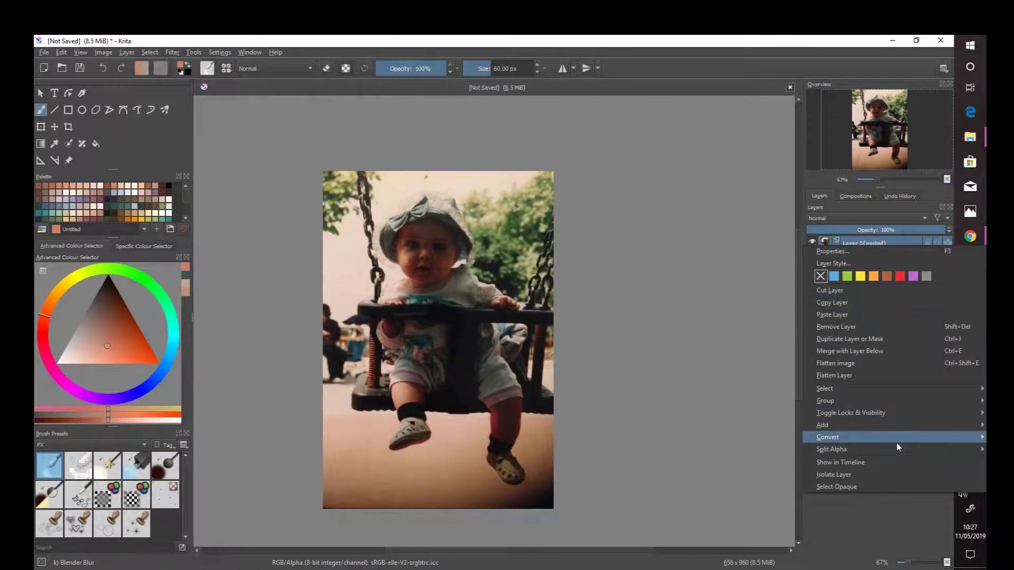
pyautogui.moveTo(907, 425)
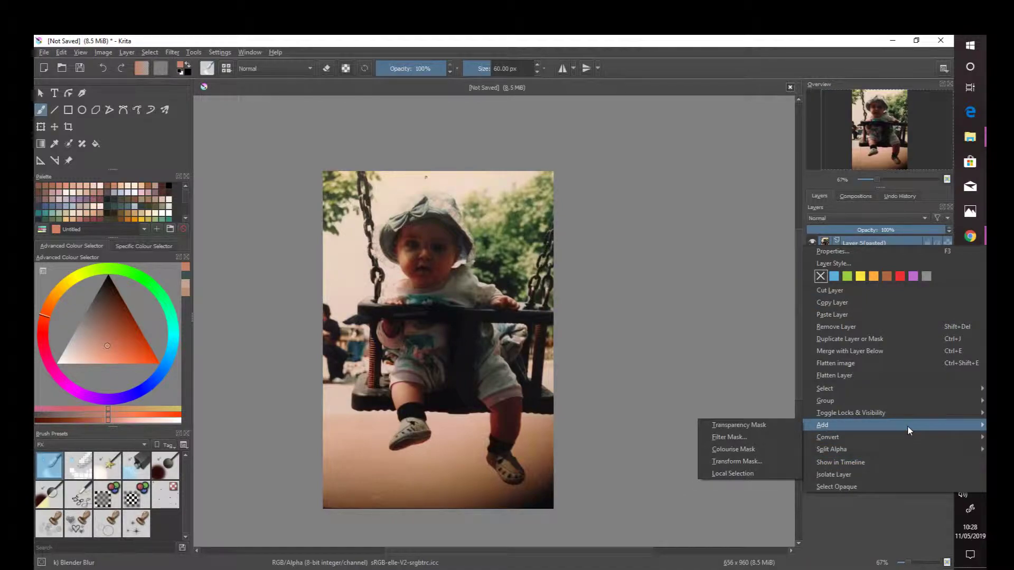
pyautogui.click(790, 436)
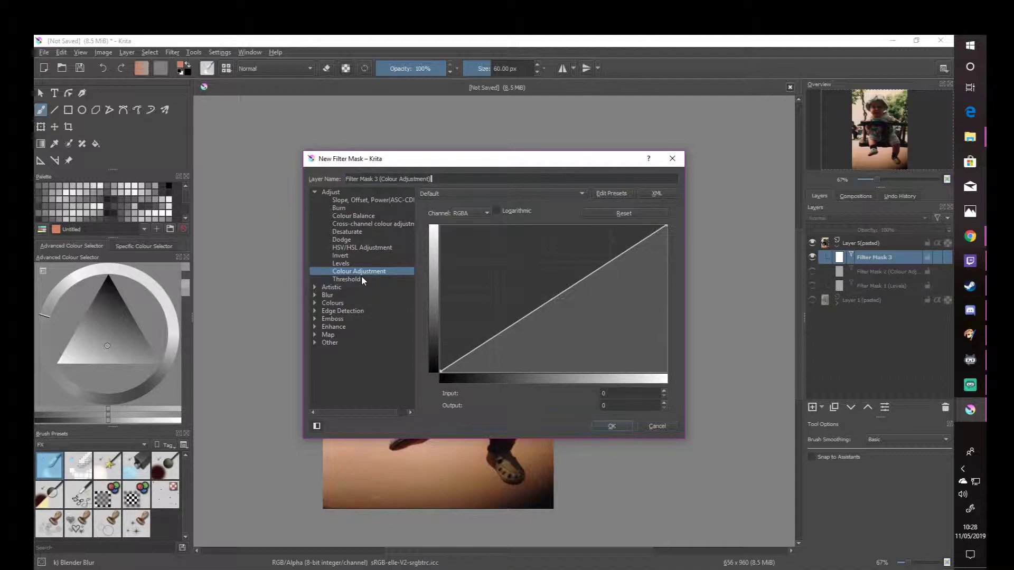
pyautogui.click(359, 208)
pyautogui.moveTo(470, 162); pyautogui.dragTo(738, 111)
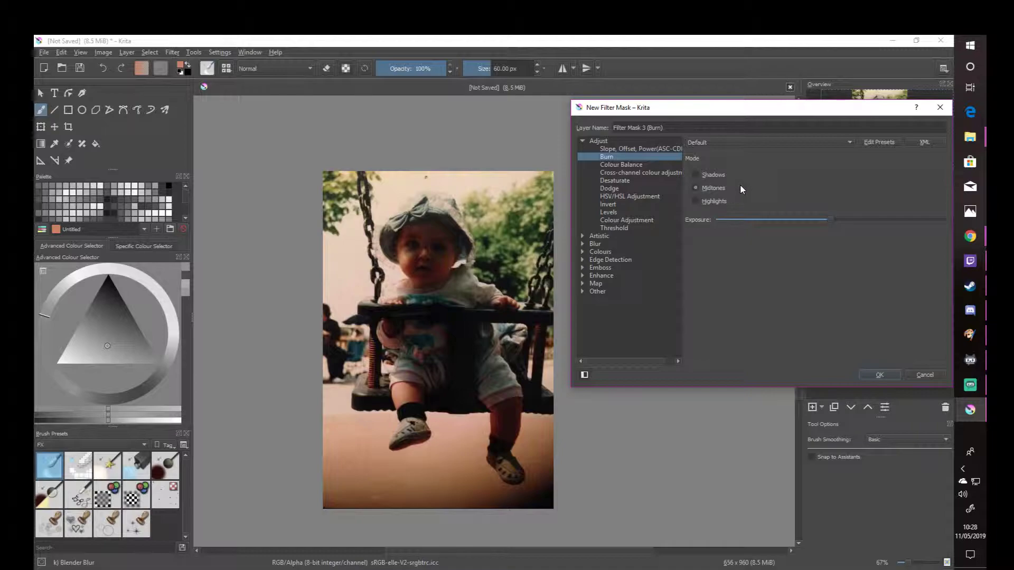
# - Try different Burn exposures on the midtones and shadows, ending at minimum shadow exposure, and cancel the mask
pyautogui.moveTo(834, 220)
pyautogui.mouseDown()
pyautogui.moveTo(774, 219)
pyautogui.moveTo(802, 219)
pyautogui.mouseUp()
pyautogui.click(714, 174)
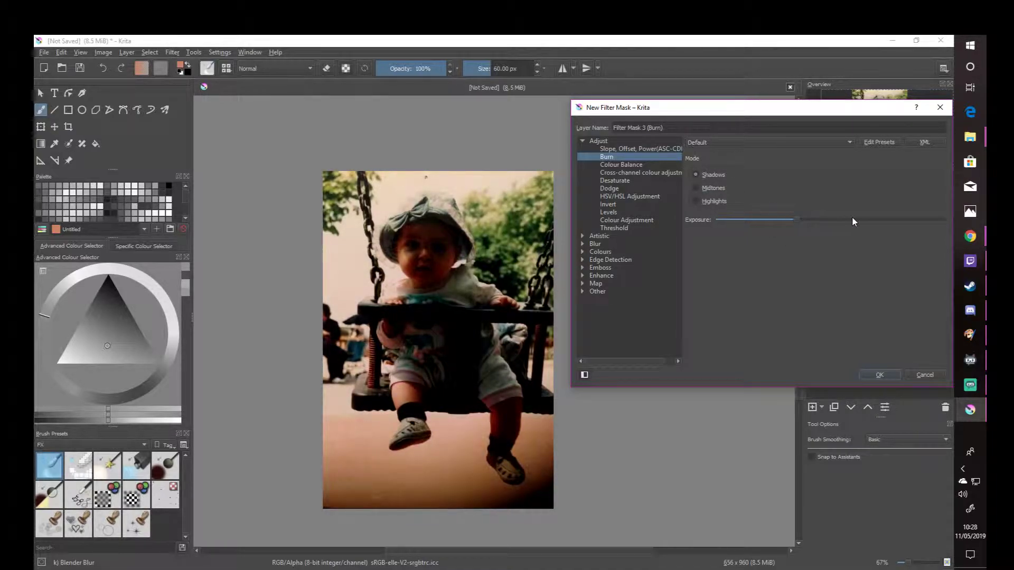
pyautogui.click(878, 218)
pyautogui.click(883, 219)
pyautogui.moveTo(839, 221); pyautogui.dragTo(702, 221)
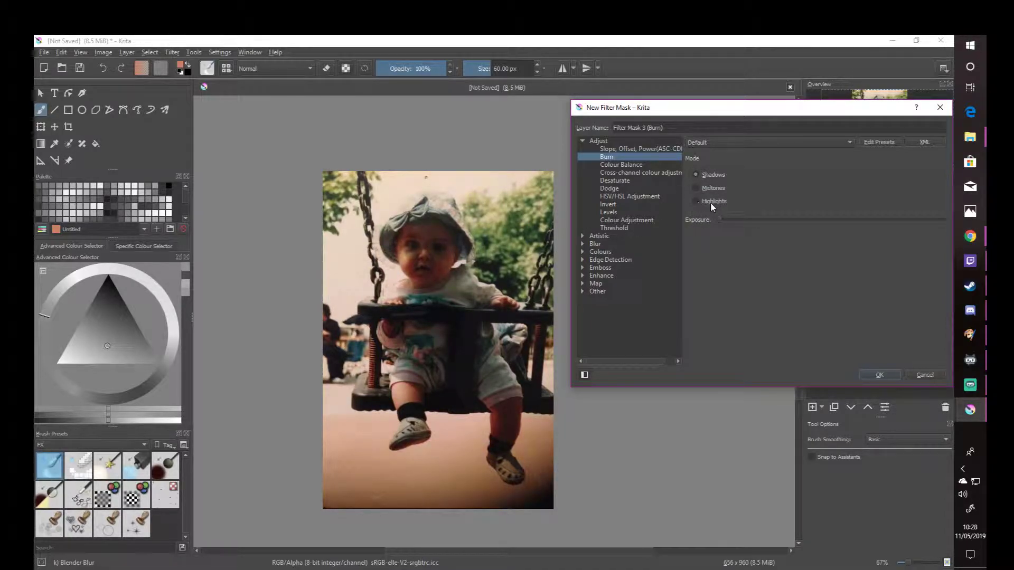
pyautogui.moveTo(772, 119); pyautogui.dragTo(720, 101)
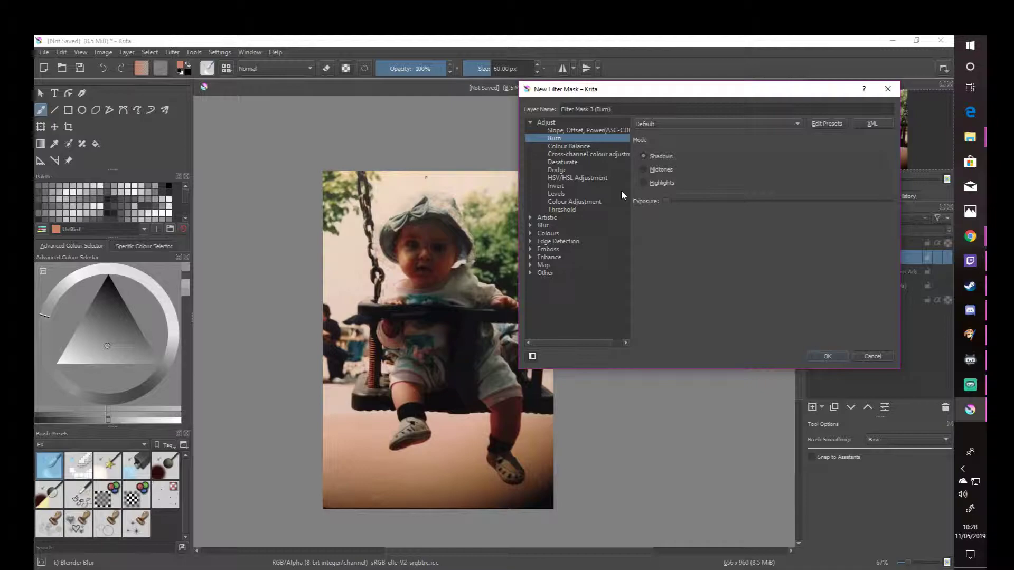
pyautogui.click(871, 356)
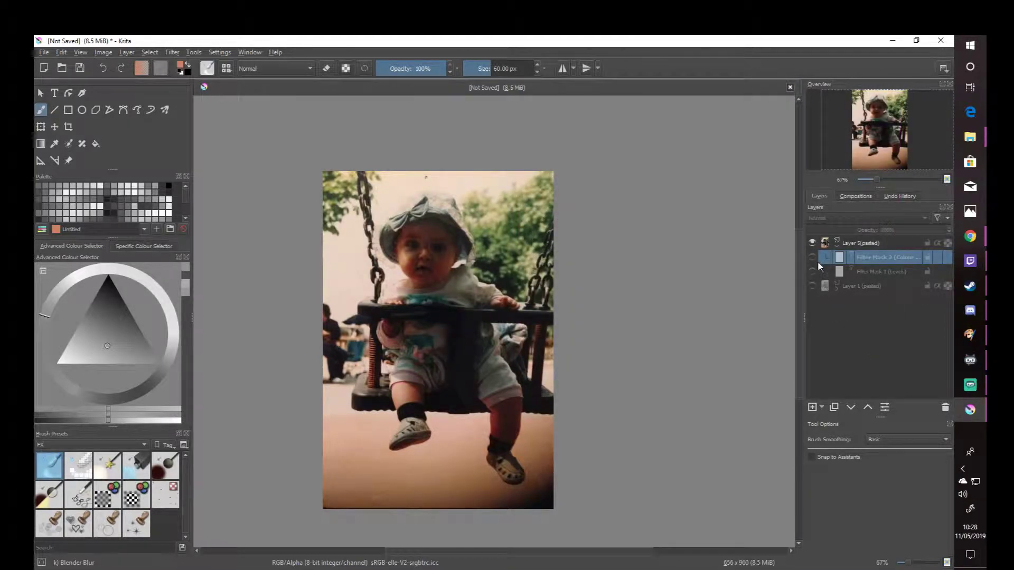
# - Compare the Colour Adjustment and Levels masks on Layer 5 by toggling each one, ending with both hidden and the layer collapsed
pyautogui.click(812, 257)
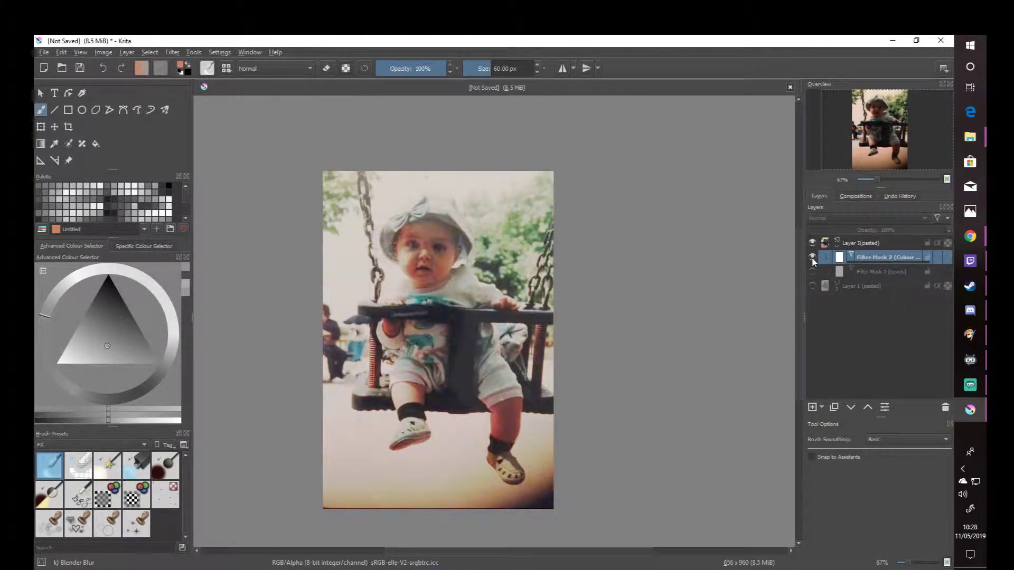
pyautogui.click(812, 257)
pyautogui.click(812, 257)
pyautogui.click(810, 272)
pyautogui.click(810, 271)
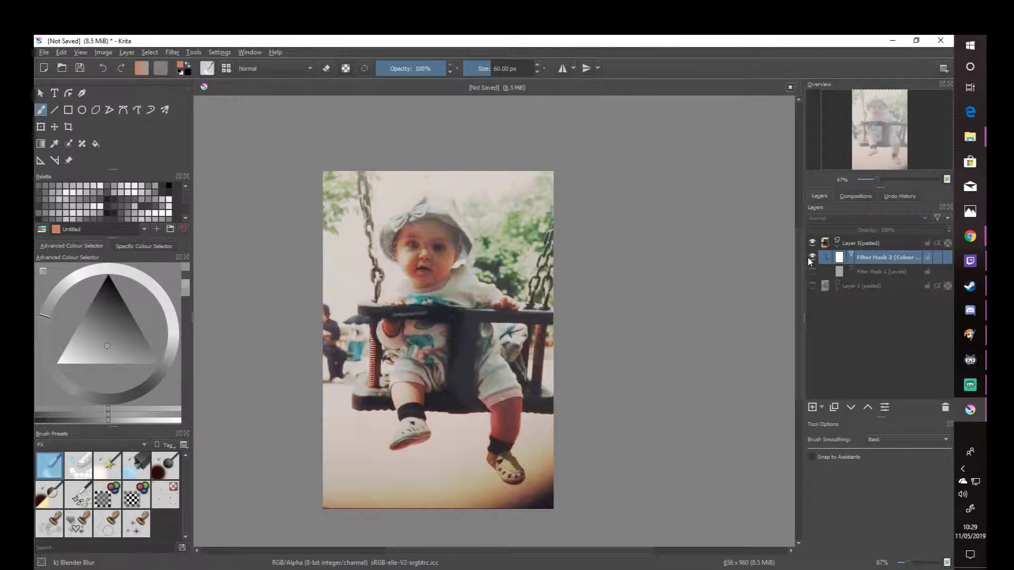
pyautogui.click(809, 258)
pyautogui.click(811, 272)
pyautogui.click(811, 257)
pyautogui.click(810, 273)
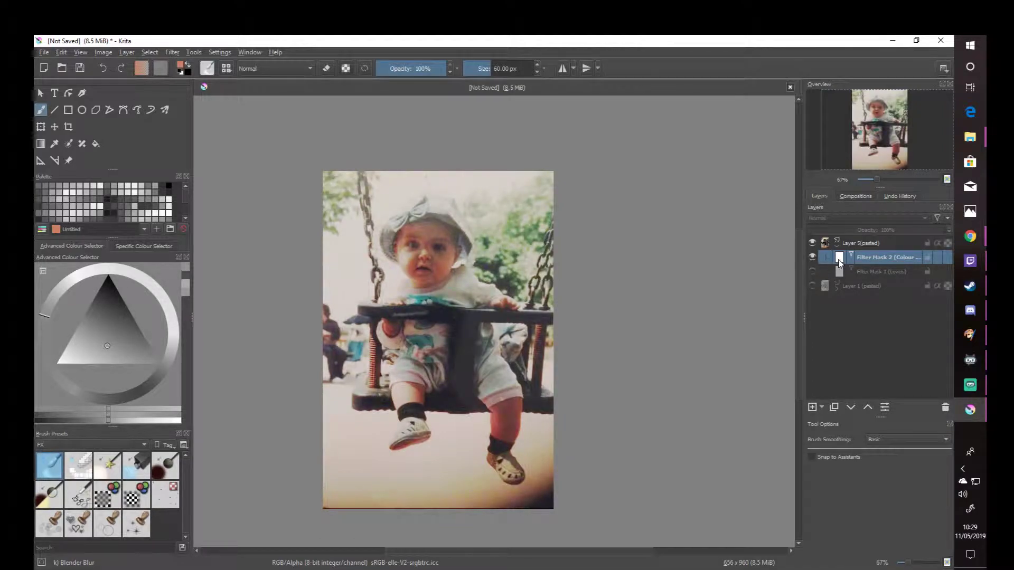
pyautogui.click(813, 271)
pyautogui.click(812, 259)
pyautogui.click(813, 272)
pyautogui.click(835, 247)
pyautogui.rightClick(847, 245)
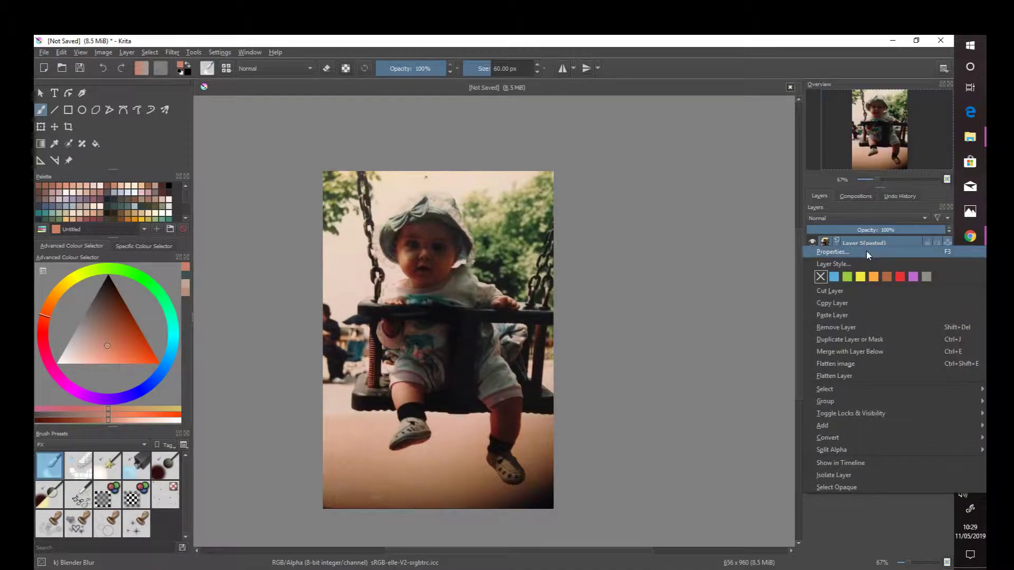
pyautogui.press('Escape')
# - Show Layer 1 in place of Layer 5 and turn on its HSV/HSL filter mask
pyautogui.click(812, 257)
pyautogui.click(813, 243)
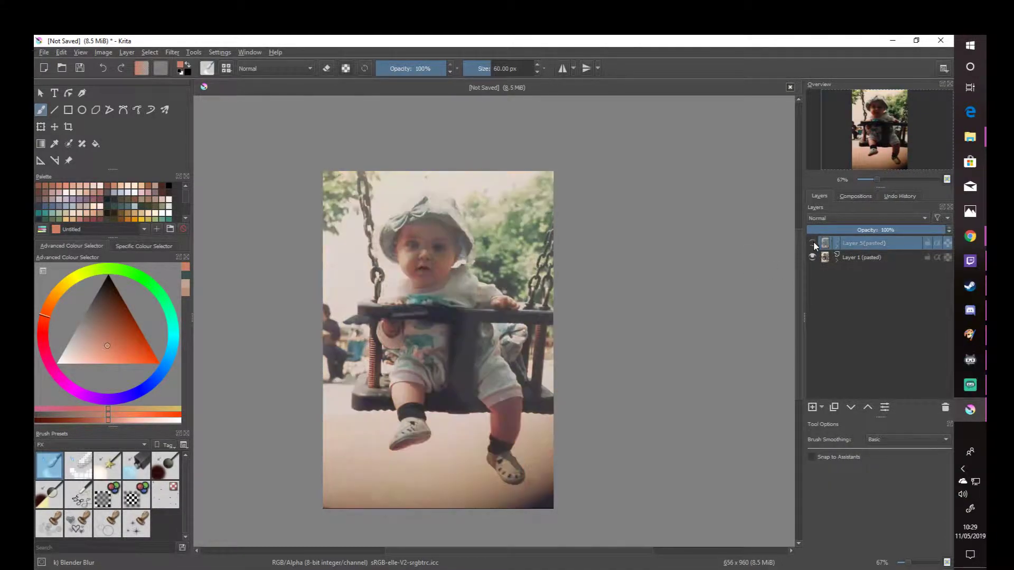
pyautogui.click(837, 255)
pyautogui.click(812, 272)
pyautogui.click(812, 271)
pyautogui.click(812, 271)
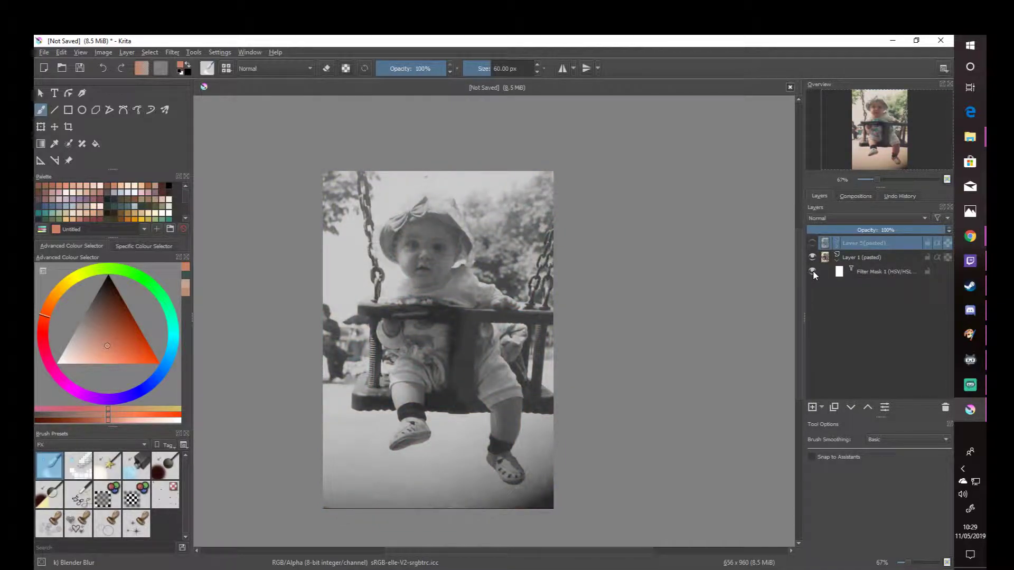
pyautogui.click(838, 260)
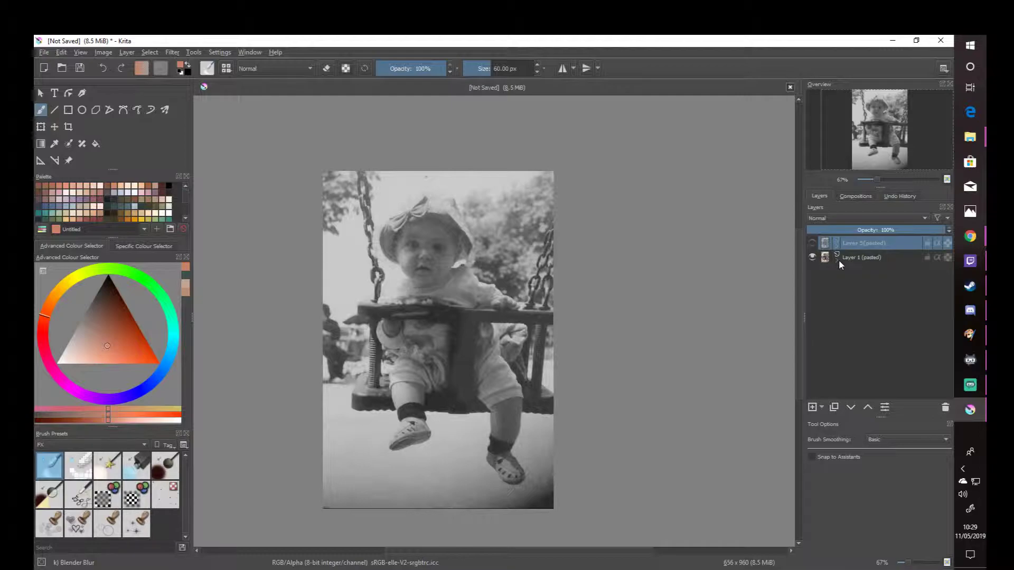
# - Duplicate Layer 1 twice and place both copies above Layer 5
pyautogui.rightClick(851, 261)
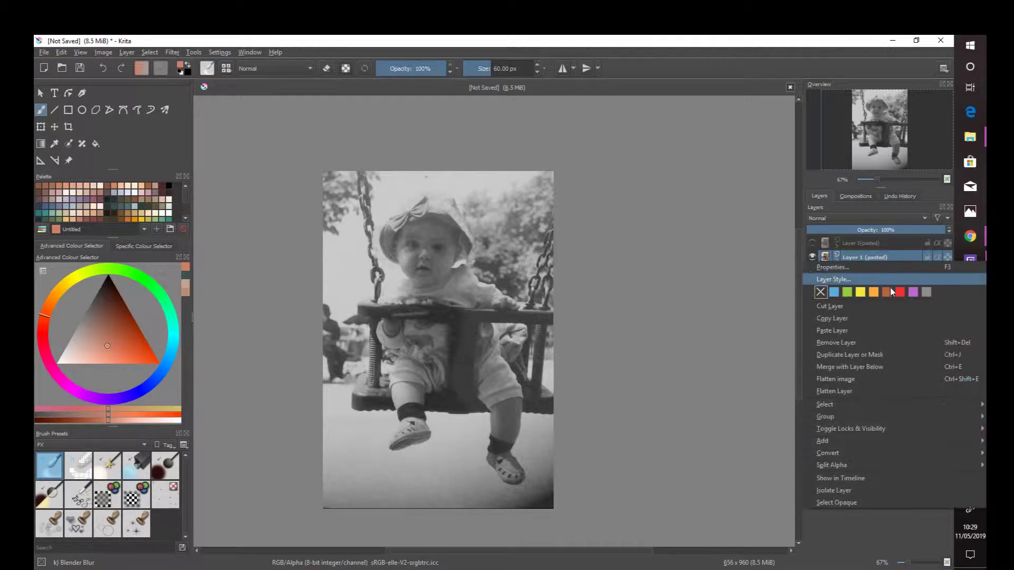
pyautogui.click(873, 354)
pyautogui.rightClick(863, 263)
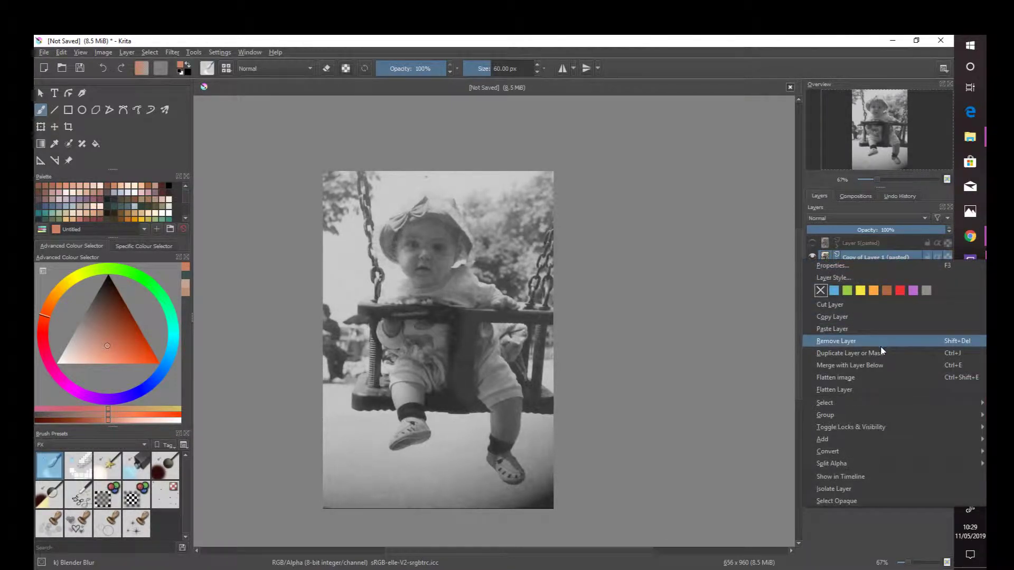
pyautogui.click(884, 355)
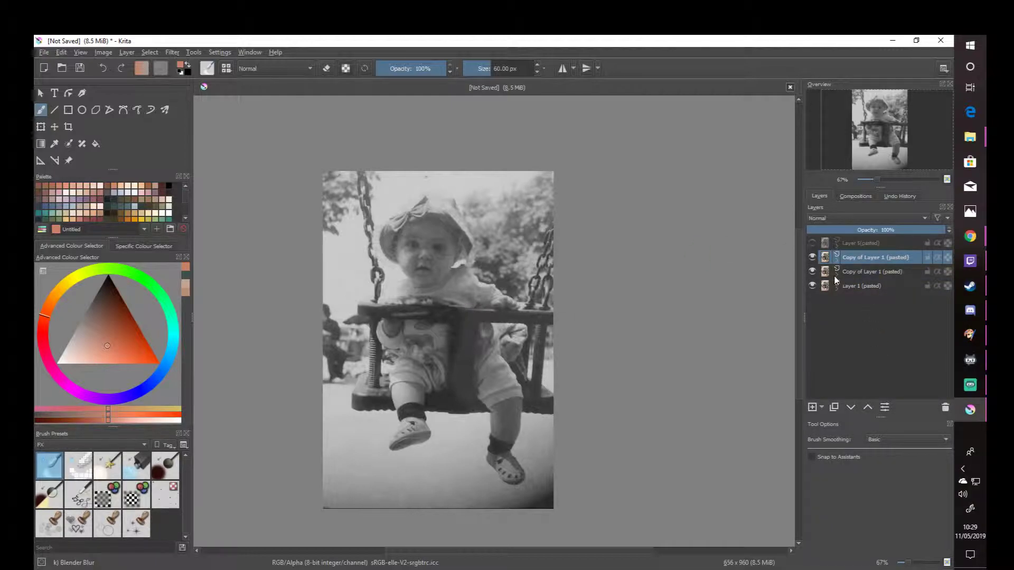
pyautogui.moveTo(847, 258); pyautogui.dragTo(869, 256)
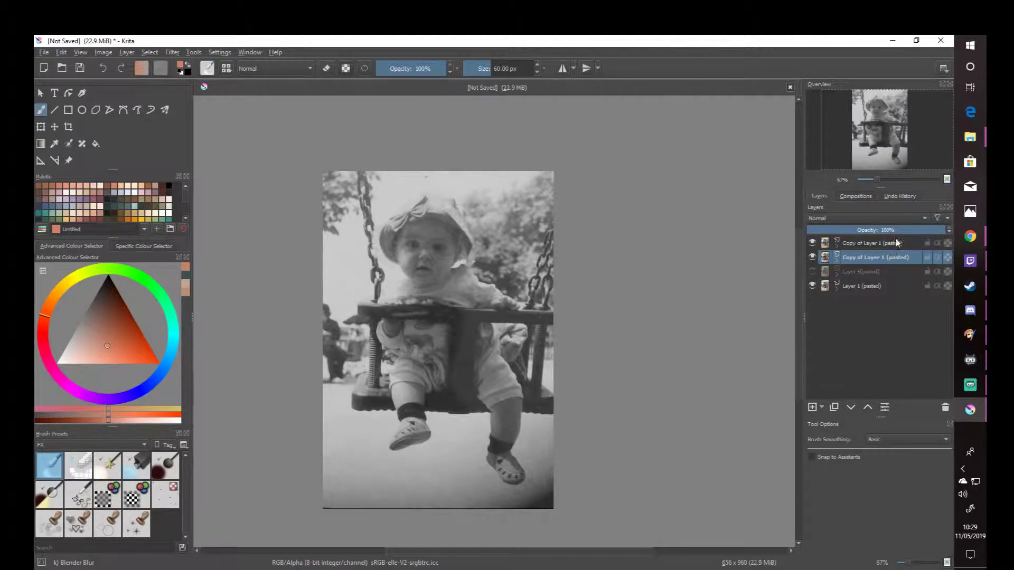
# - Set the lower copy of Layer 1 to Multiply blending and the upper copy to Burn
pyautogui.click(834, 219)
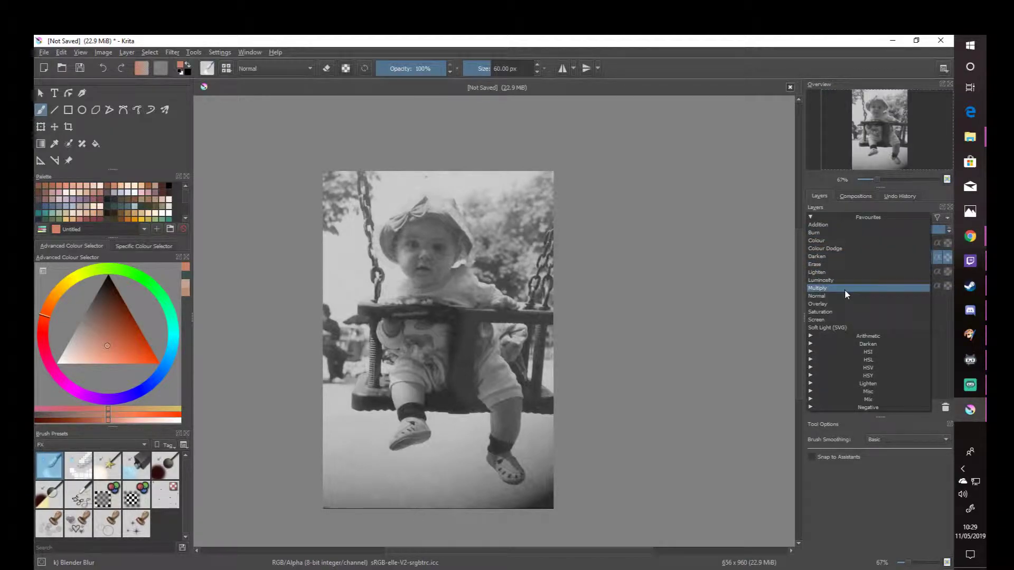
pyautogui.click(844, 288)
pyautogui.click(853, 246)
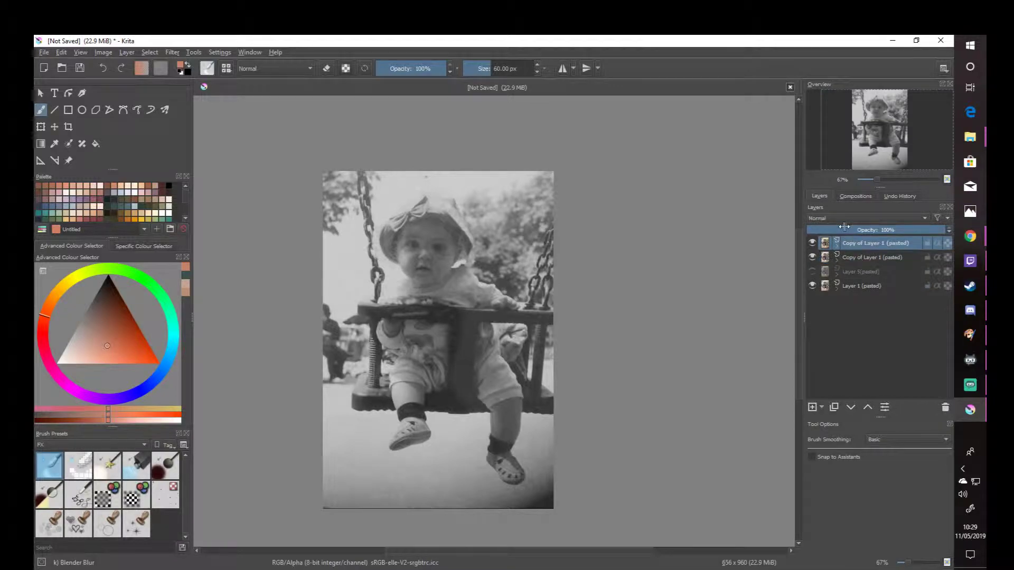
pyautogui.click(878, 218)
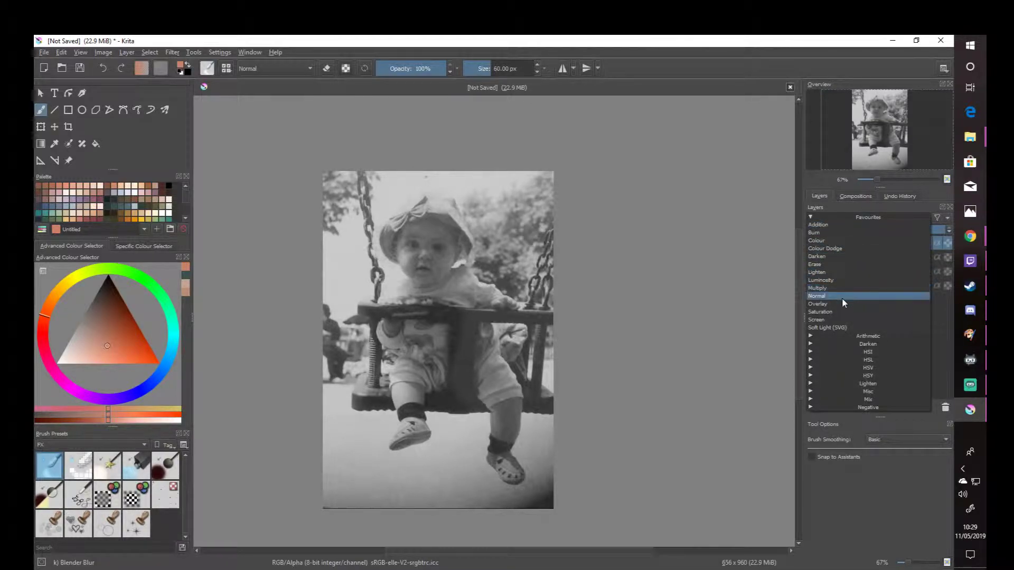
pyautogui.click(838, 233)
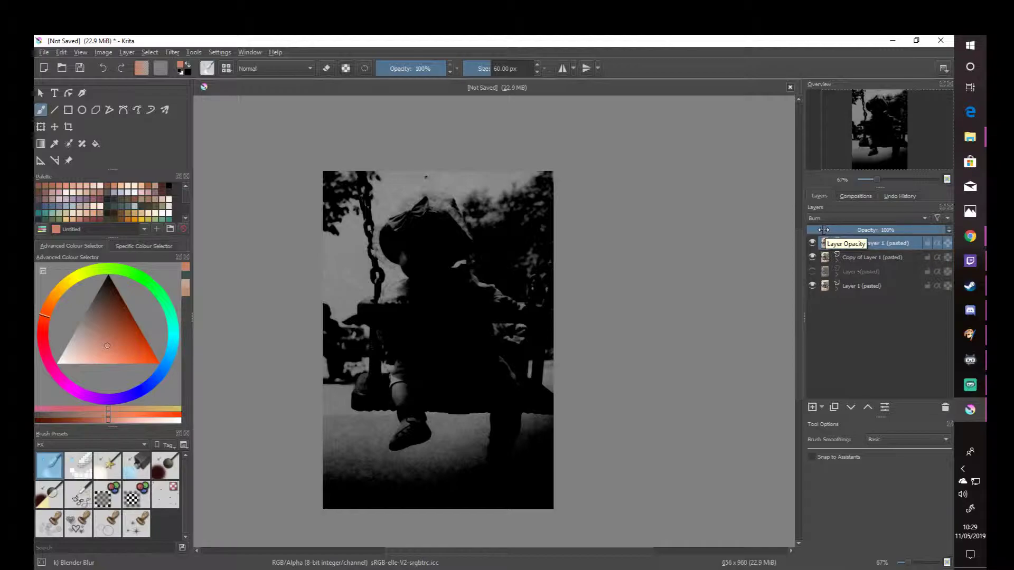
# - Reduce the Burn copy's opacity to 6% and the Multiply copy's opacity to 8%
pyautogui.click(824, 230)
pyautogui.moveTo(819, 230); pyautogui.dragTo(816, 230)
pyautogui.click(836, 259)
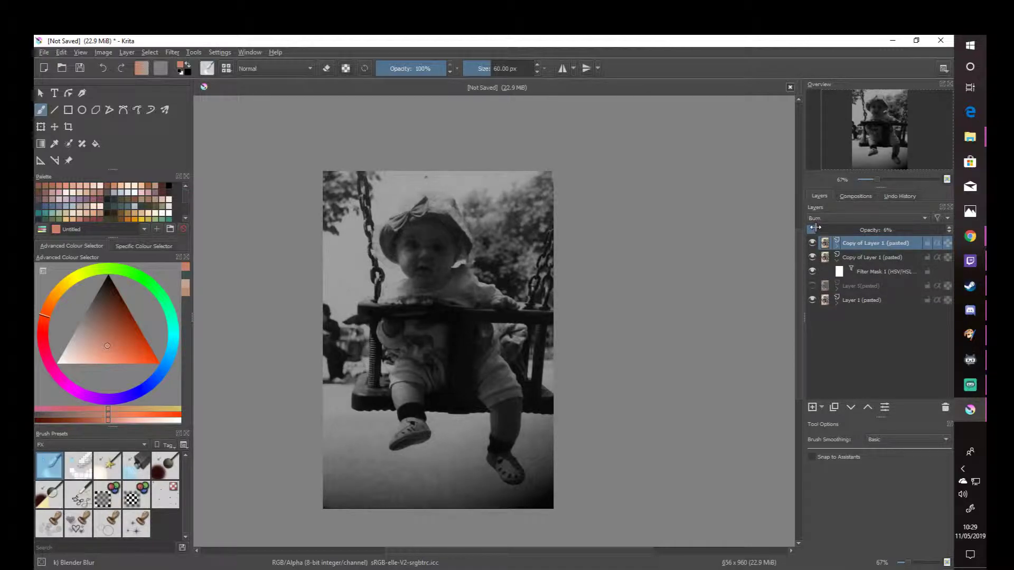
pyautogui.click(836, 258)
pyautogui.click(855, 257)
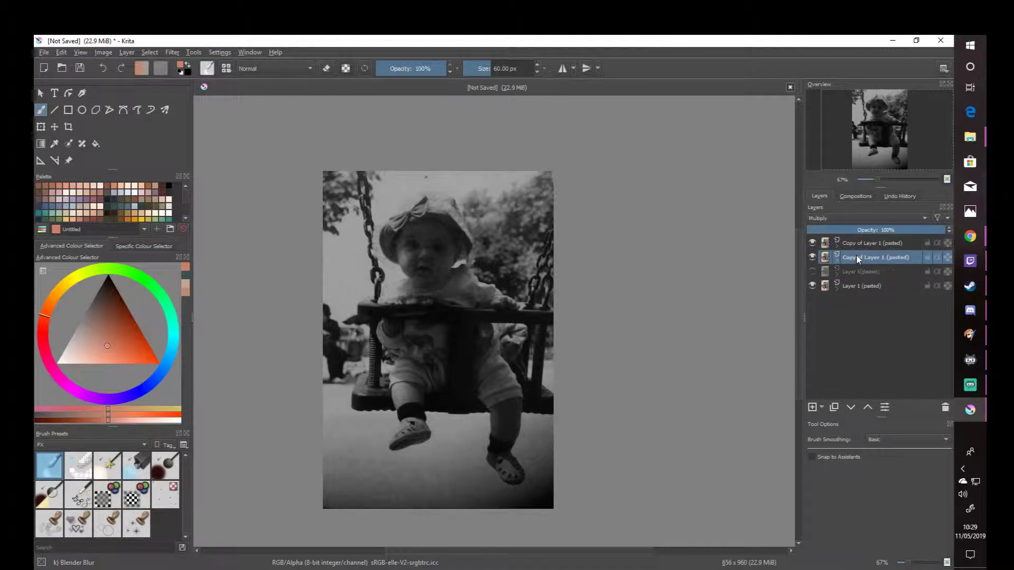
pyautogui.moveTo(823, 231); pyautogui.dragTo(820, 229)
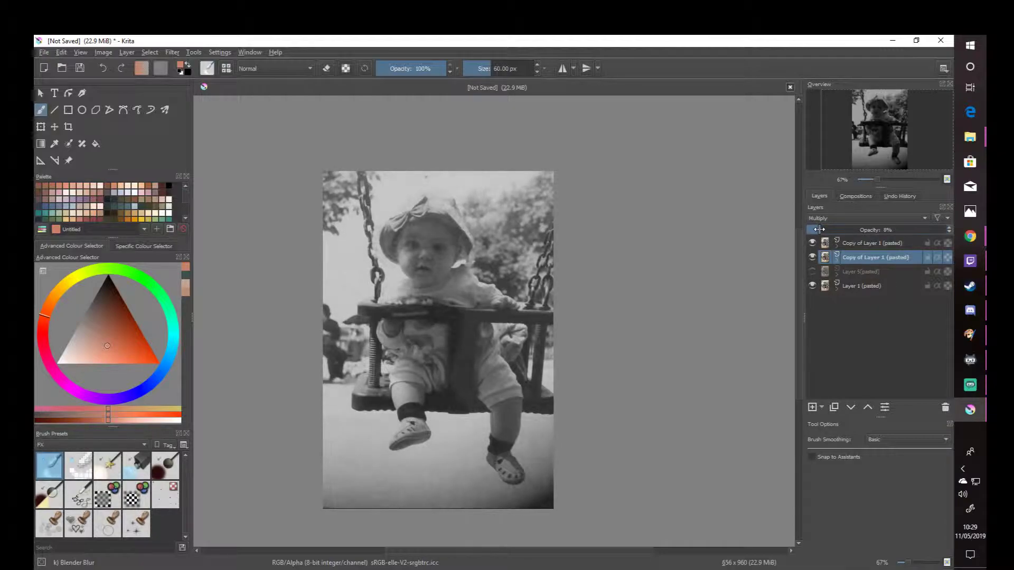
# - Hide the HSV/HSL filter mask on the original Layer 1 and collapse the layer
pyautogui.click(816, 285)
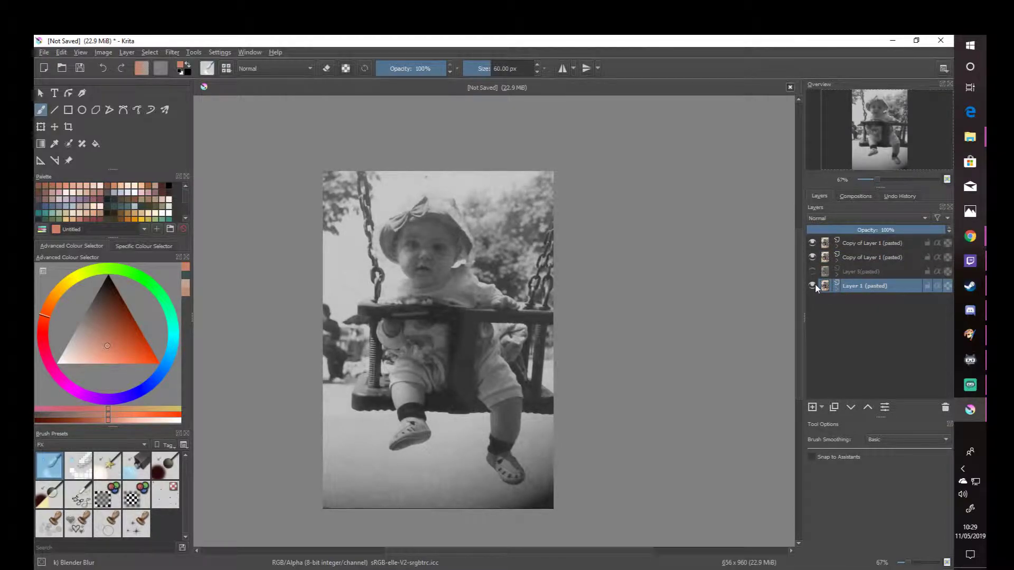
pyautogui.click(837, 285)
pyautogui.click(813, 299)
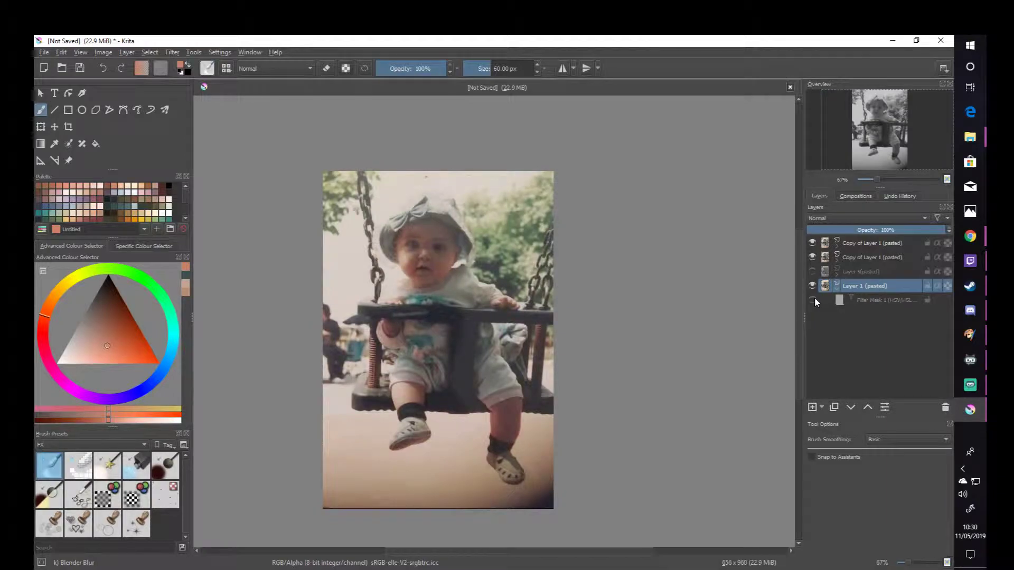
pyautogui.click(836, 291)
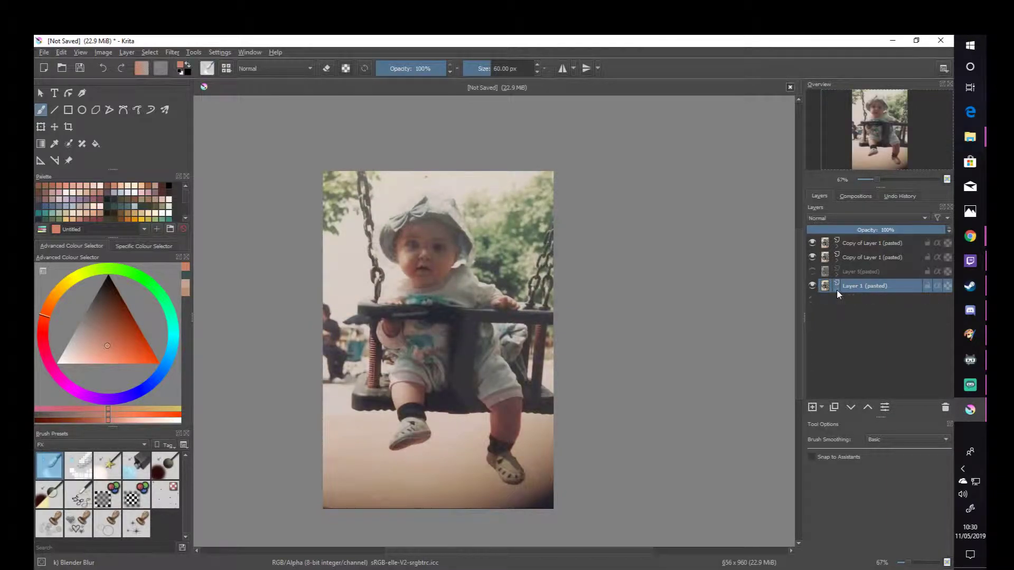
# - Compare the photo with and without the Burn and Multiply copies and Layer 5, ending with both copies shown and Layer 5 hidden
pyautogui.click(811, 257)
pyautogui.click(812, 257)
pyautogui.click(812, 243)
pyautogui.click(812, 271)
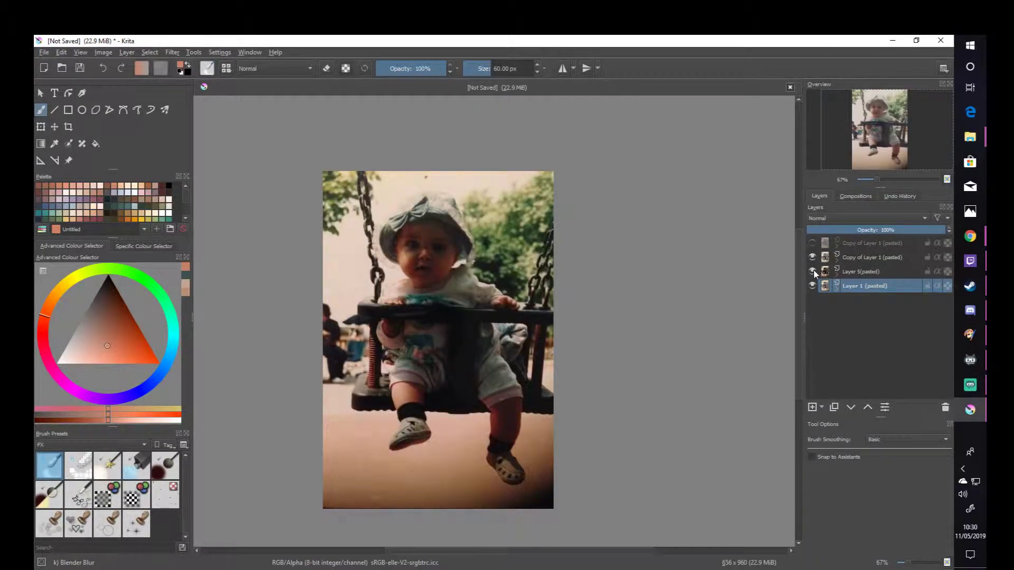
pyautogui.click(812, 272)
pyautogui.click(812, 257)
pyautogui.click(812, 243)
pyautogui.click(812, 257)
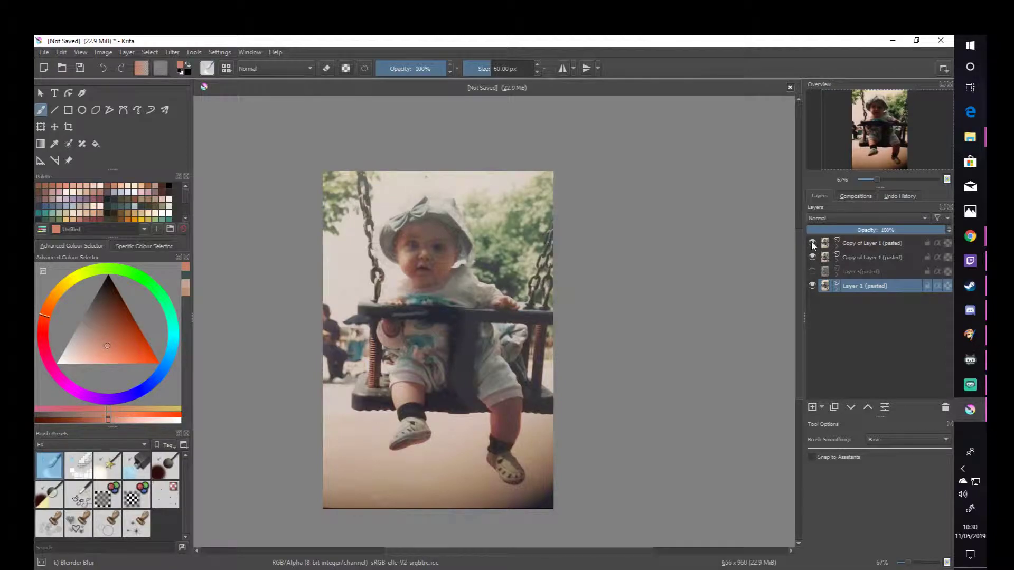
pyautogui.click(812, 256)
pyautogui.click(812, 255)
# - Raise the Multiply copy's opacity to 28%
pyautogui.click(837, 258)
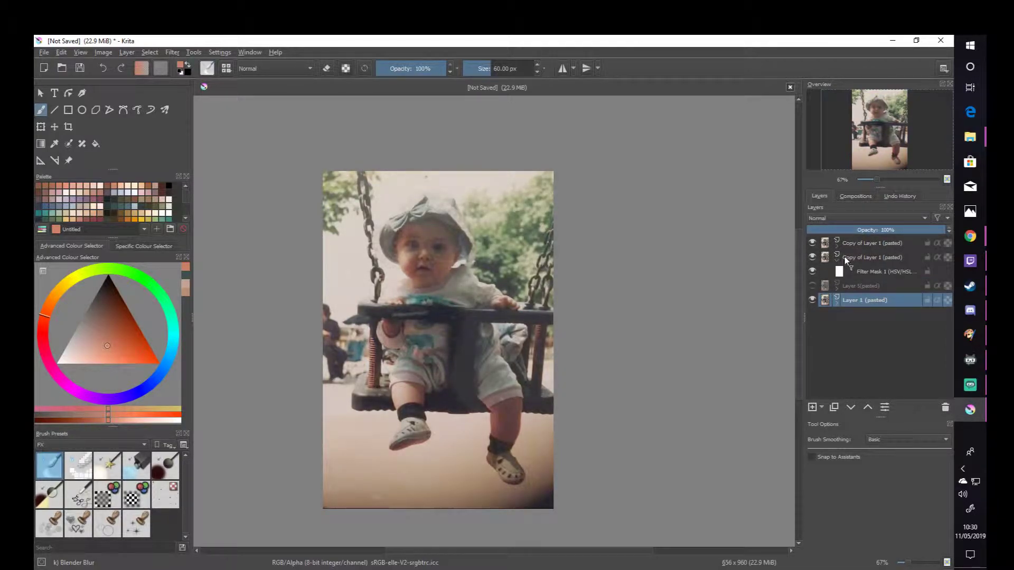
pyautogui.click(859, 257)
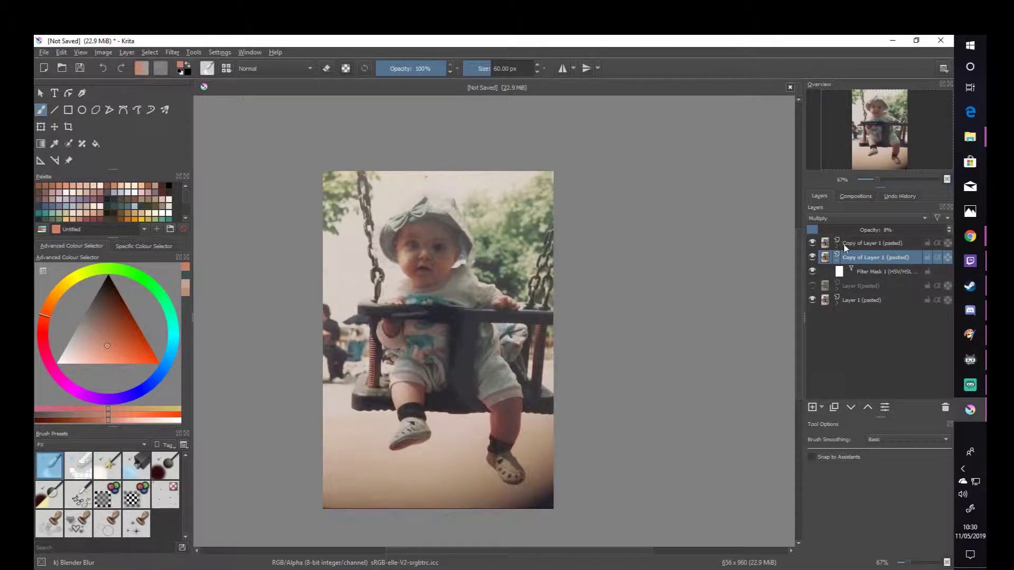
pyautogui.moveTo(839, 231); pyautogui.dragTo(846, 229)
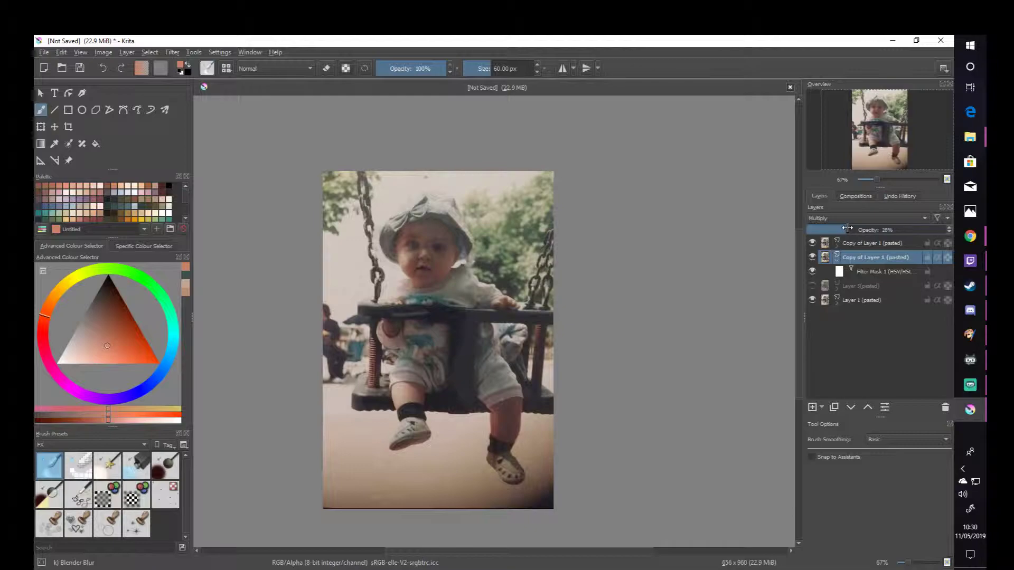
# - Compare the photo with and without the Multiply copy's filter mask and the Burn and Multiply copies, leaving only the Burn copy shown
pyautogui.click(866, 272)
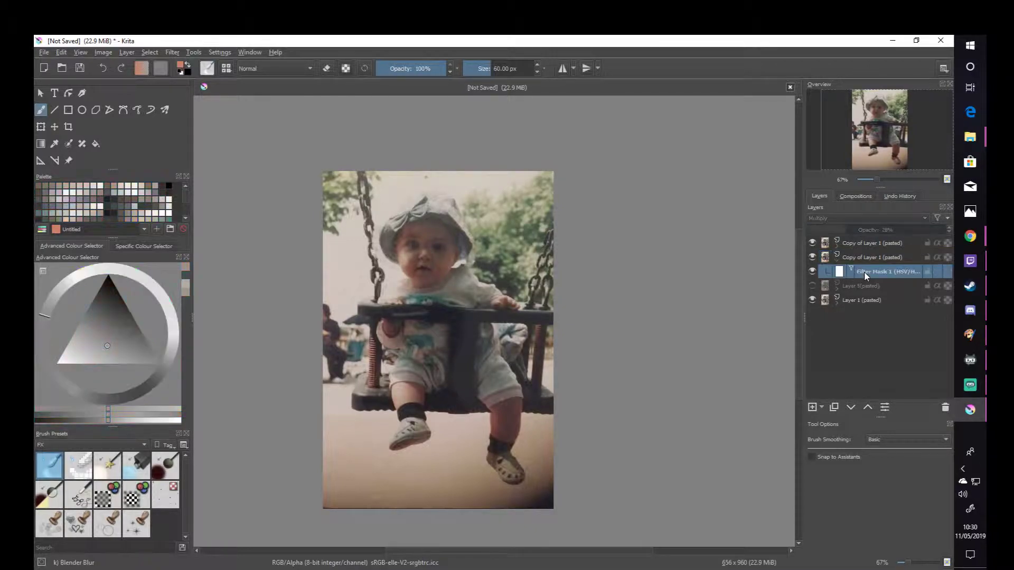
pyautogui.click(813, 271)
pyautogui.click(813, 257)
pyautogui.click(813, 257)
pyautogui.click(836, 261)
pyautogui.click(813, 243)
pyautogui.click(813, 242)
pyautogui.click(813, 243)
pyautogui.click(814, 243)
pyautogui.click(813, 257)
pyautogui.click(811, 243)
pyautogui.click(811, 243)
pyautogui.click(811, 243)
pyautogui.click(811, 243)
# - Show the Multiply copy again and adjust the Burn copy's opacity to 9%
pyautogui.click(836, 246)
pyautogui.click(844, 244)
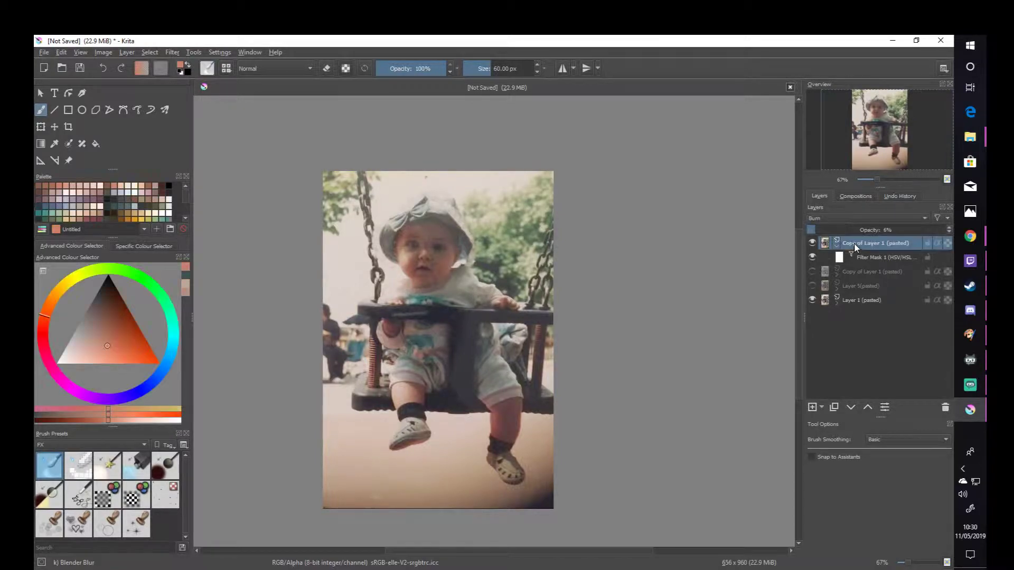
pyautogui.moveTo(839, 230)
pyautogui.mouseDown()
pyautogui.moveTo(877, 231)
pyautogui.moveTo(817, 230)
pyautogui.moveTo(834, 231)
pyautogui.mouseUp()
pyautogui.click(839, 247)
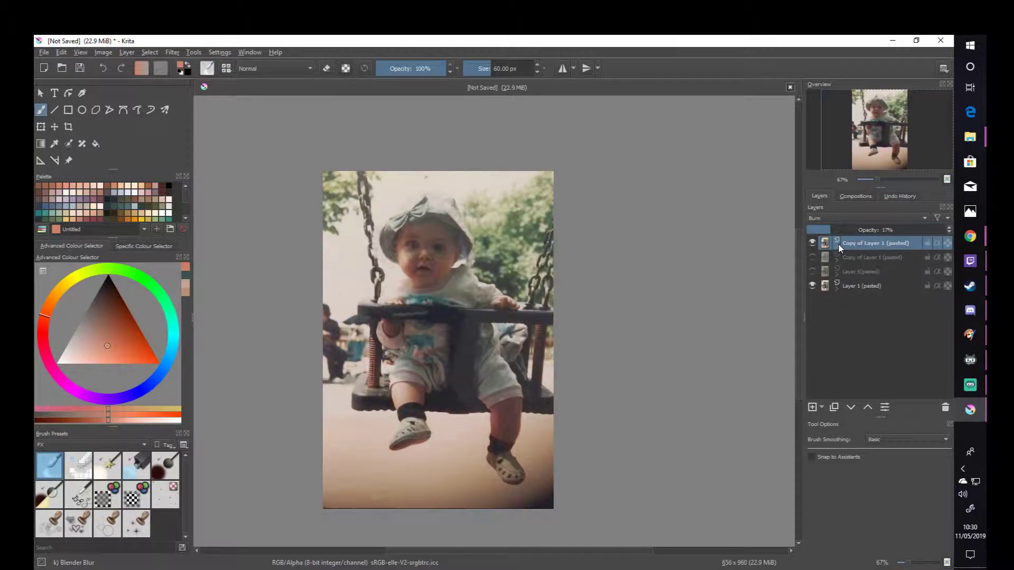
pyautogui.click(811, 258)
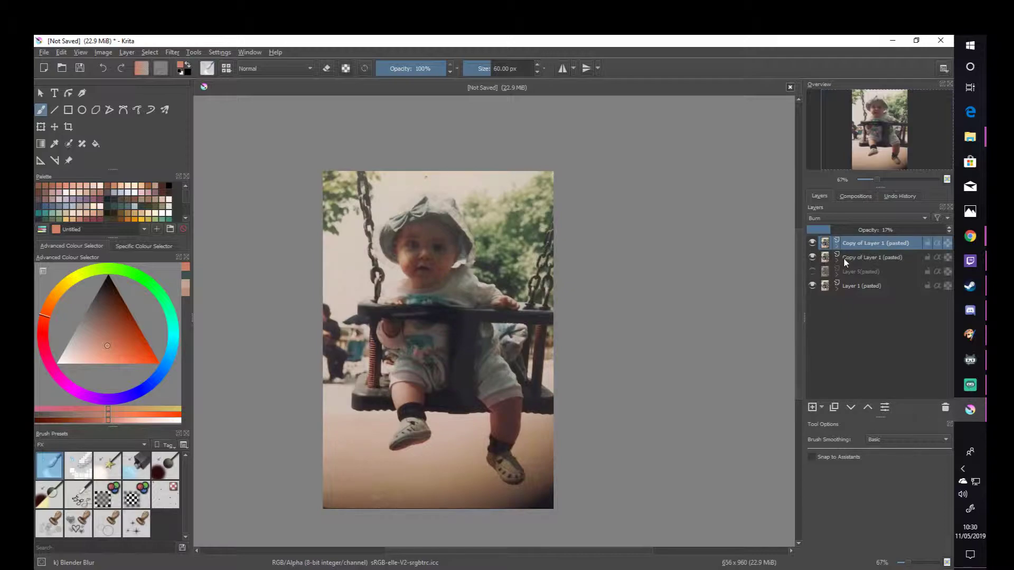
pyautogui.moveTo(823, 230); pyautogui.dragTo(818, 230)
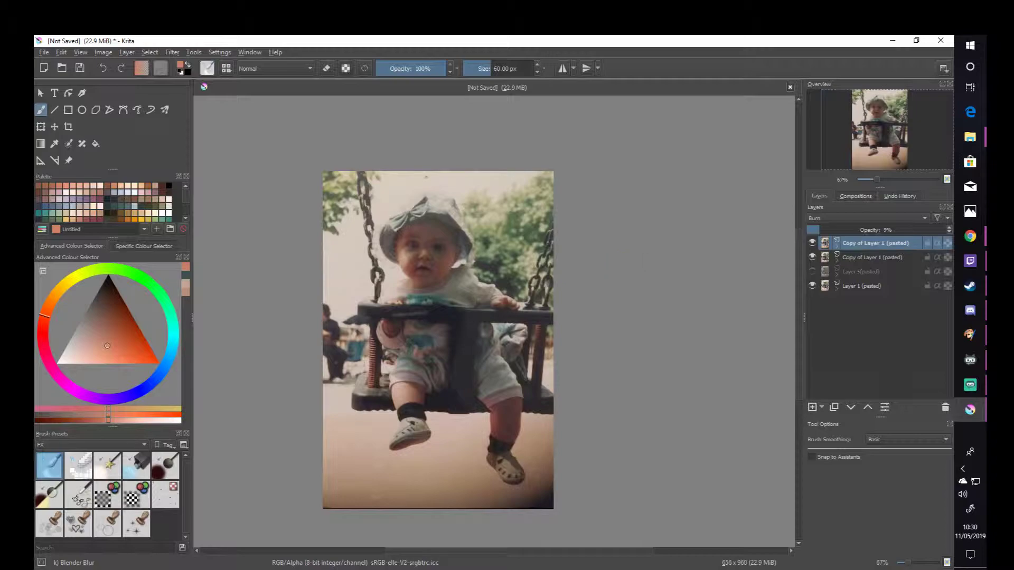
# - Hide both the Multiply and Burn copies so that only the original Layer 1 is shown
pyautogui.click(836, 277)
pyautogui.click(835, 279)
pyautogui.click(812, 257)
pyautogui.click(812, 244)
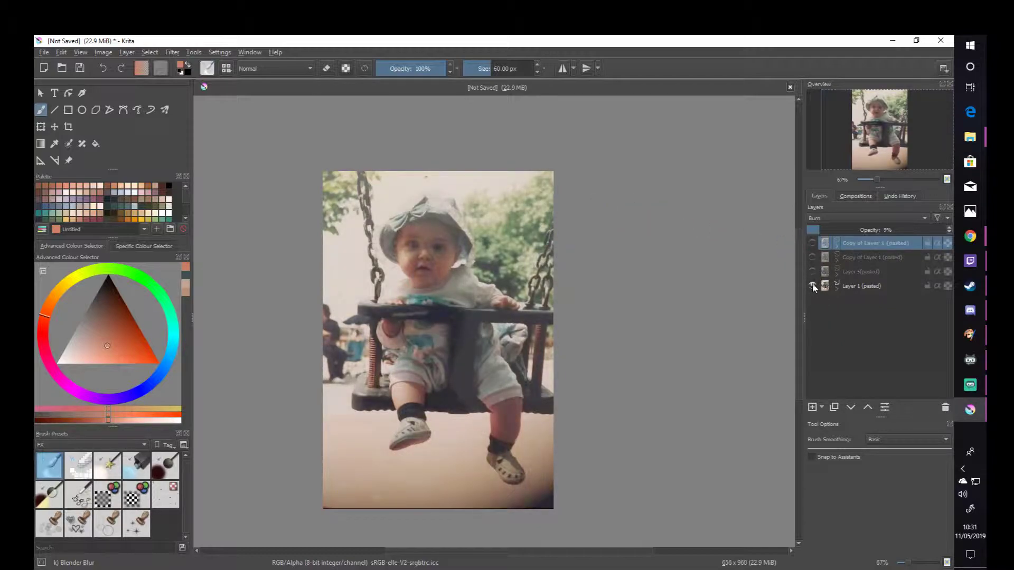
# - Duplicate the original Layer 1 and select the original beneath its new copy
pyautogui.click(851, 286)
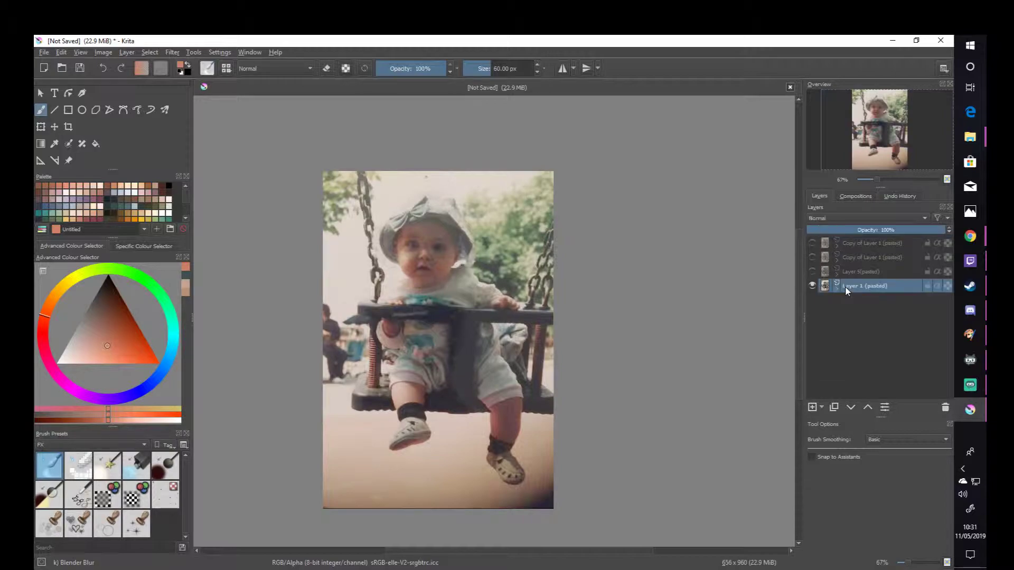
pyautogui.rightClick(859, 283)
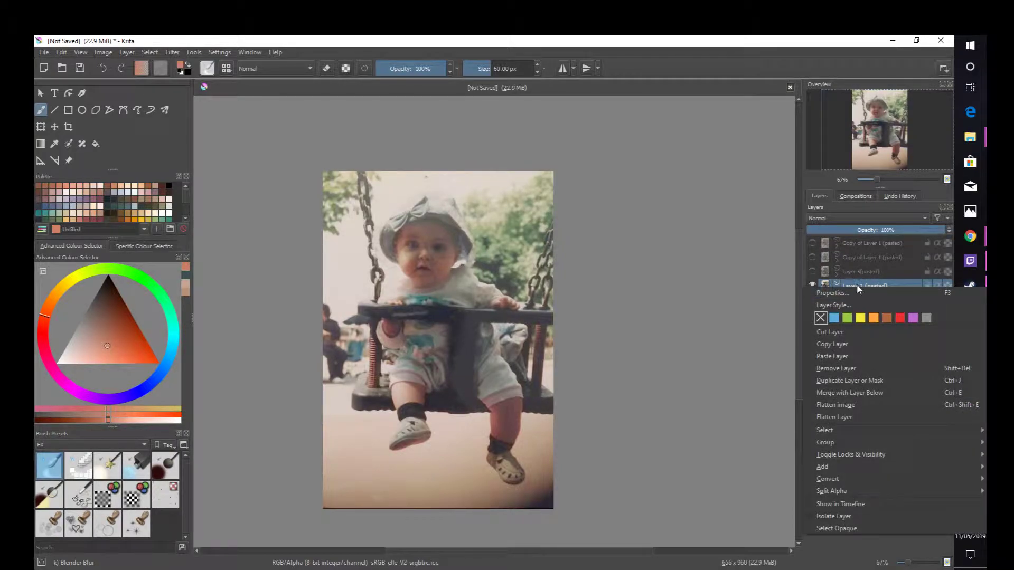
pyautogui.click(861, 380)
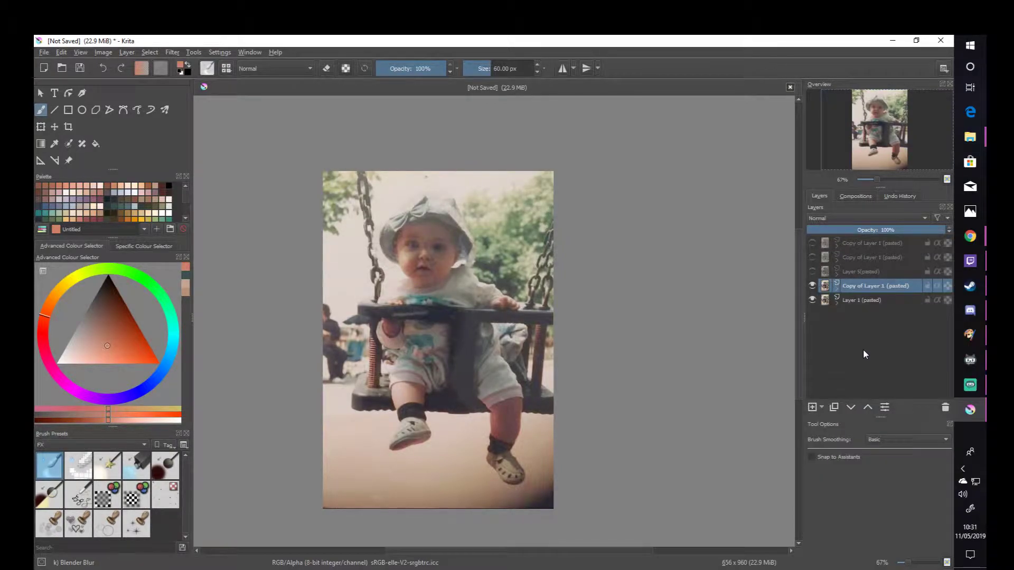
pyautogui.click(838, 300)
pyautogui.click(854, 302)
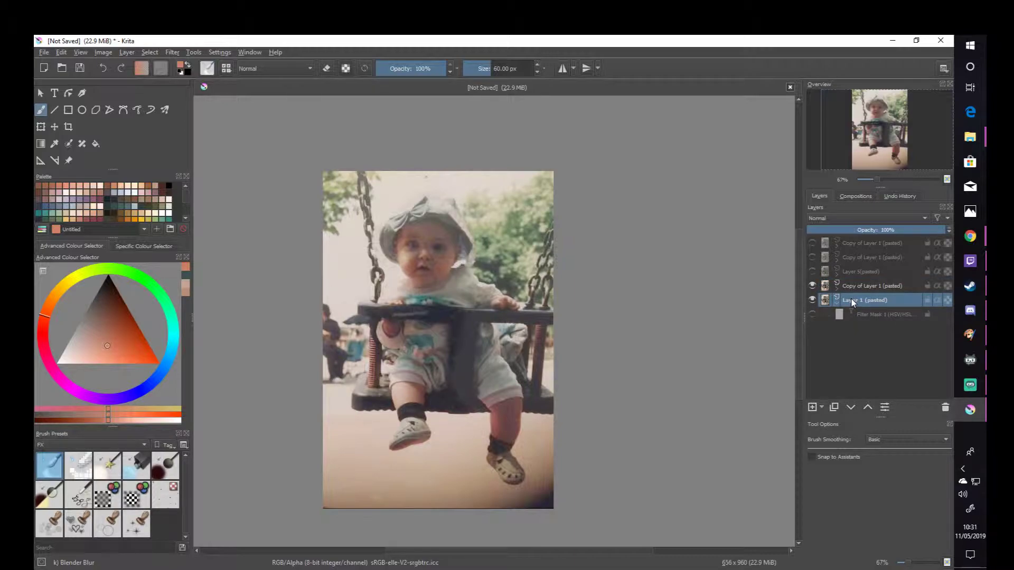
pyautogui.moveTo(851, 302)
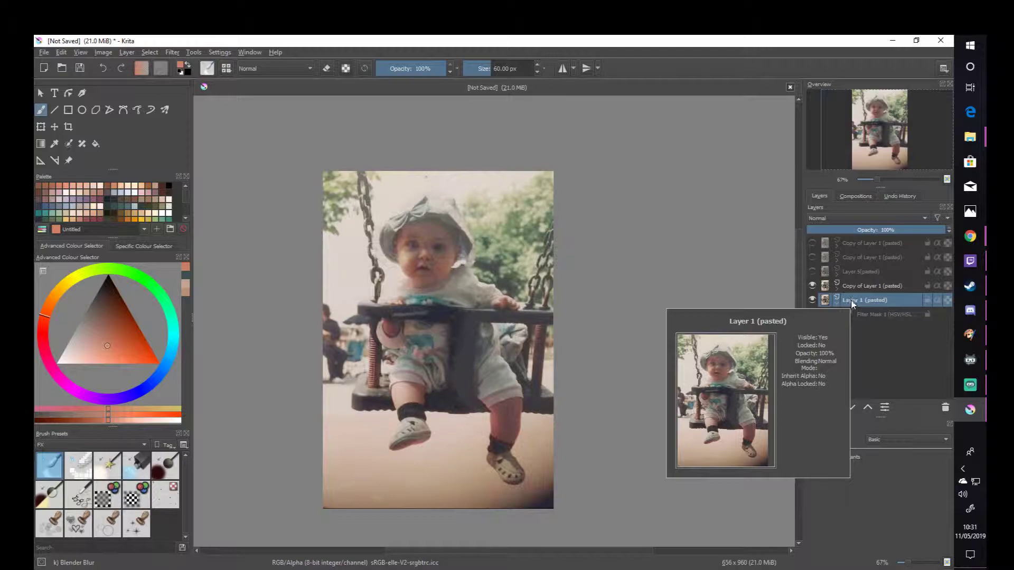
# - Reduce the Blender Blur brush size to 6.64 px for detail work on the child's face
pyautogui.scroll(5, 448, 323)
pyautogui.scroll(1, 516, 340)
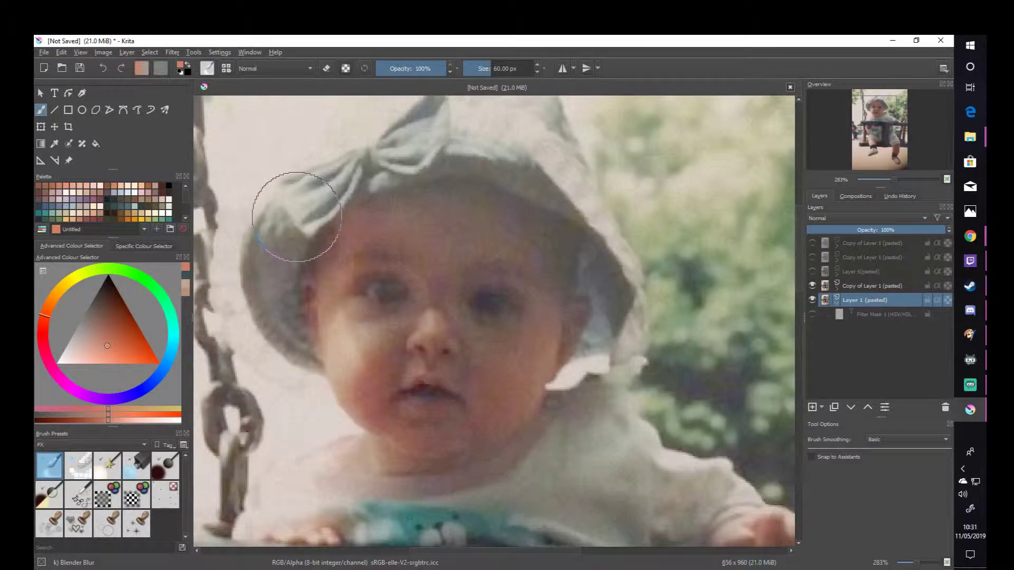
pyautogui.press('[')
pyautogui.press('[')
pyautogui.press('[')
pyautogui.press('[')
pyautogui.press('[')
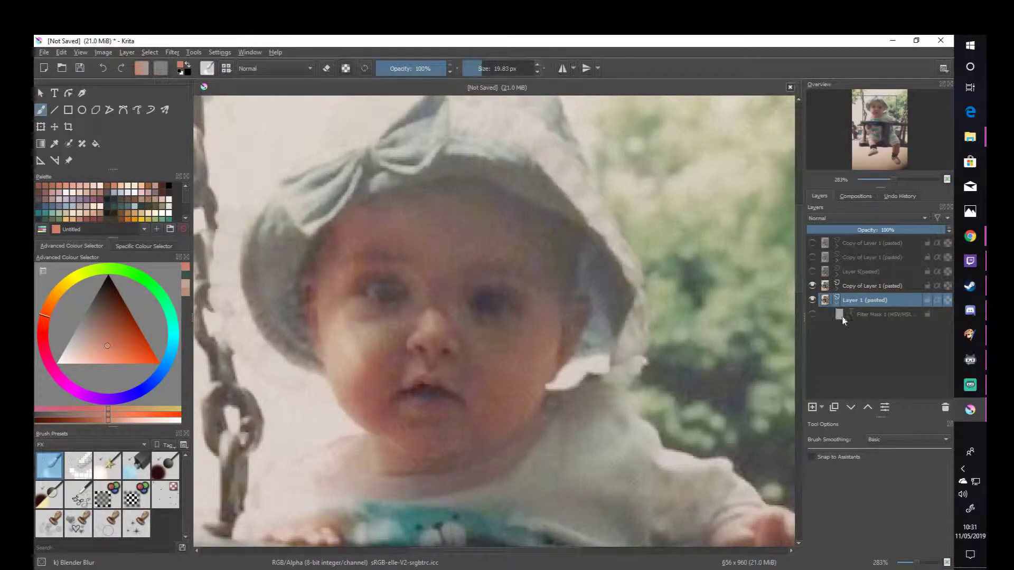
pyautogui.click(477, 72)
# - Sample skin tones from the child's forehead and face with the Colour Picker
pyautogui.scroll(-1, 488, 214)
pyautogui.scroll(-1, 482, 225)
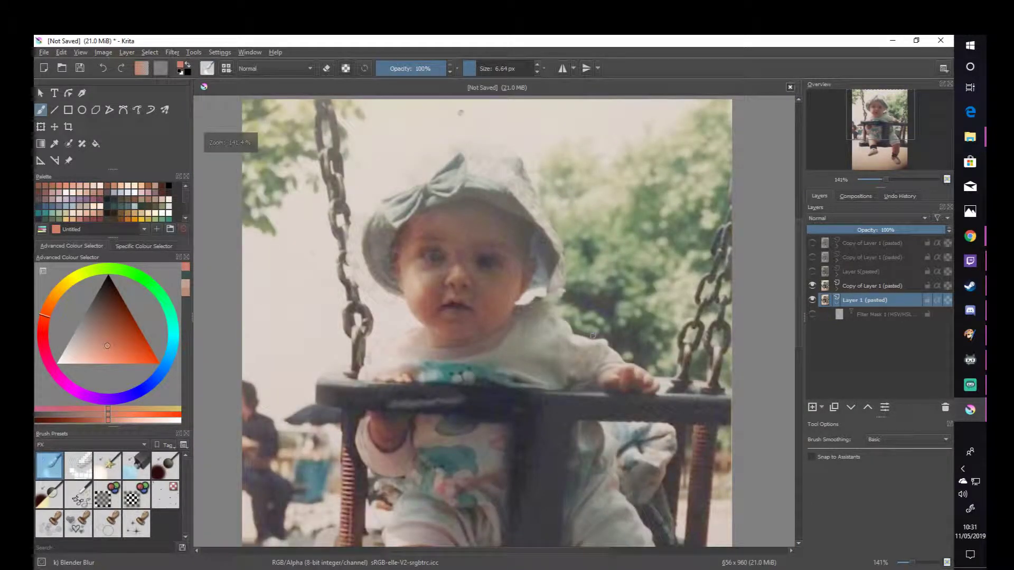
pyautogui.scroll(-1, 556, 315)
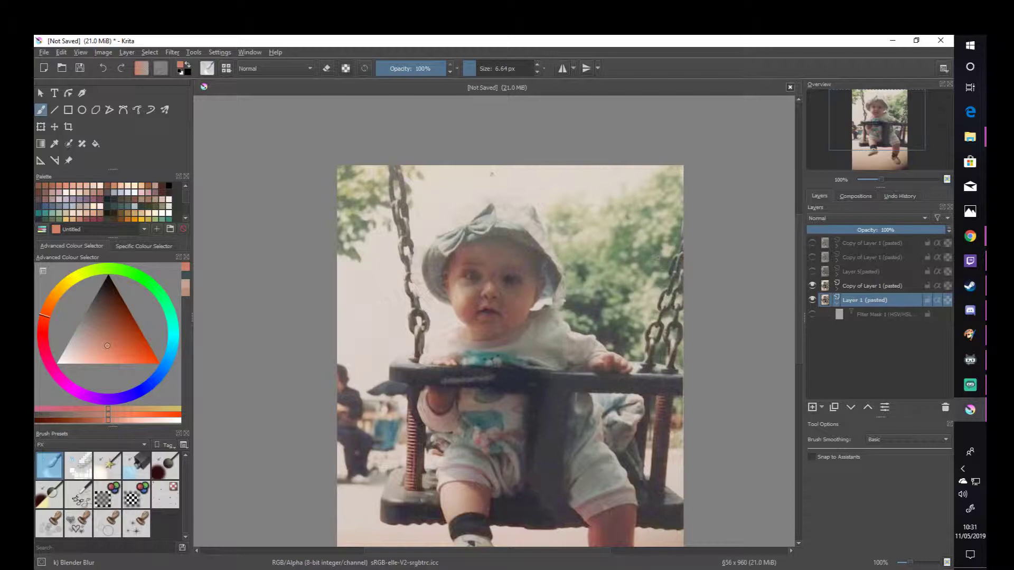
pyautogui.scroll(5, 491, 173)
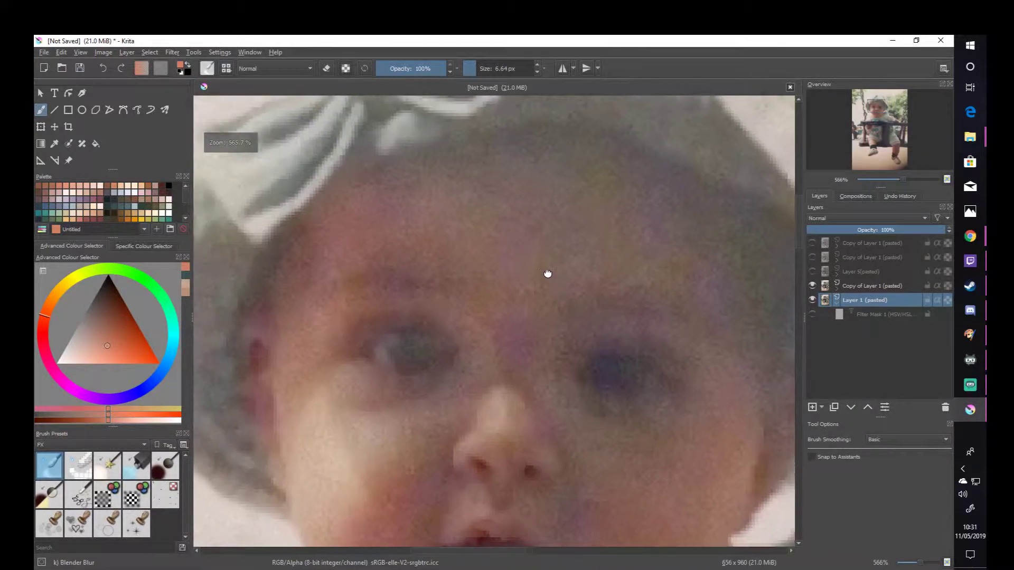
pyautogui.moveTo(548, 273); pyautogui.dragTo(515, 335)
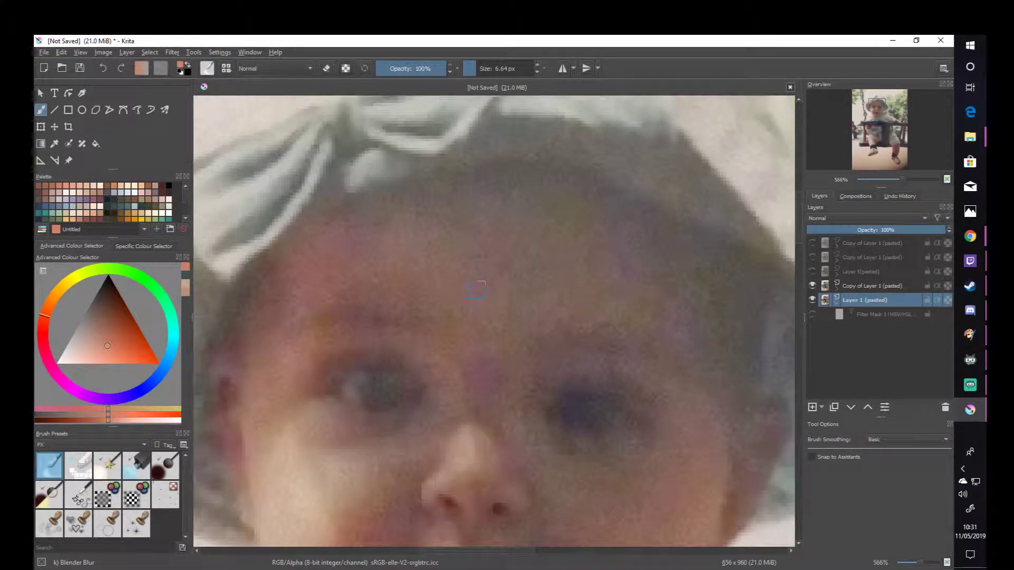
pyautogui.click(54, 143)
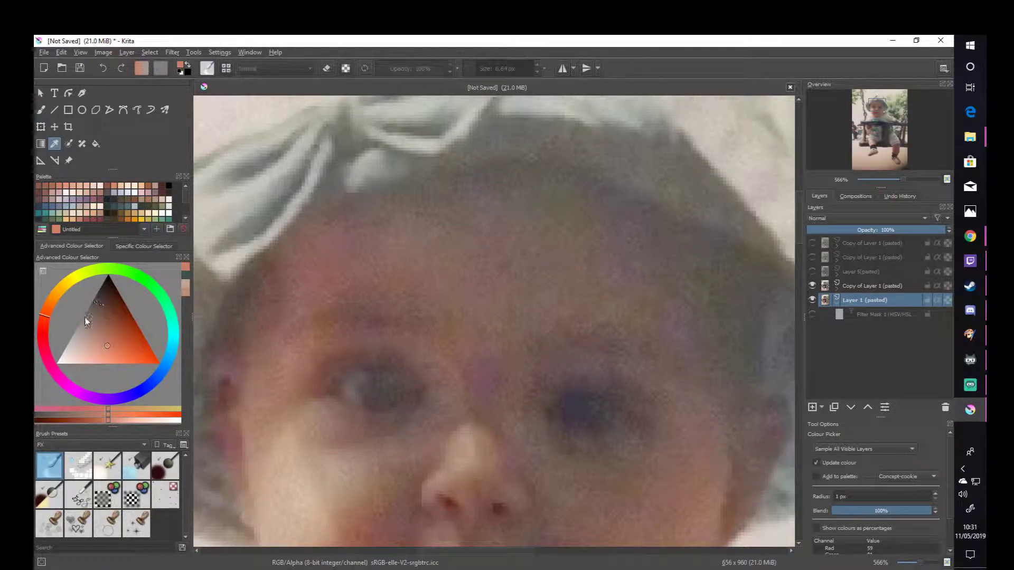
pyautogui.click(451, 280)
pyautogui.click(495, 272)
pyautogui.click(535, 260)
pyautogui.click(577, 288)
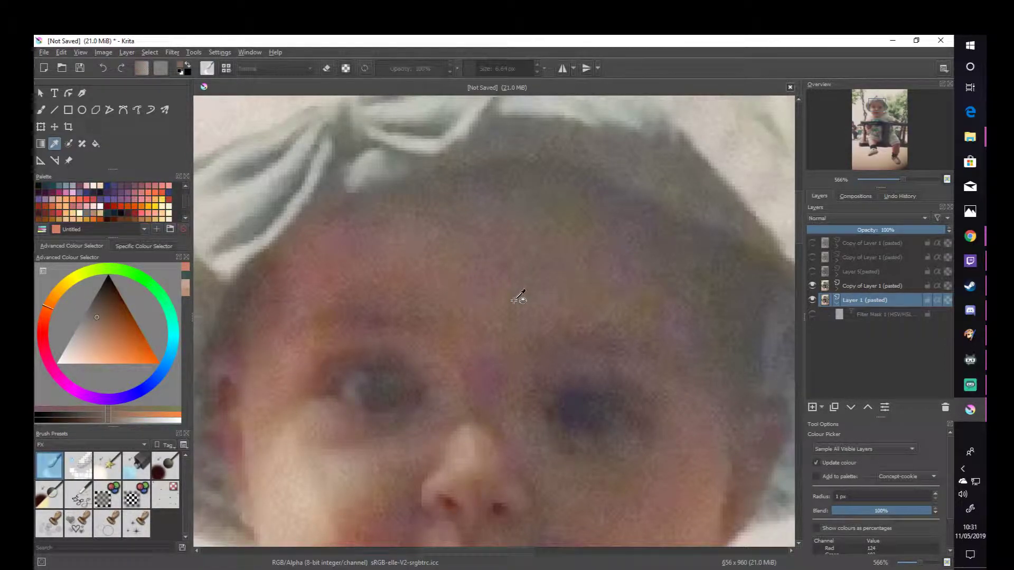
pyautogui.click(446, 291)
pyautogui.moveTo(446, 291)
pyautogui.mouseDown()
pyautogui.moveTo(388, 268)
pyautogui.moveTo(312, 291)
pyautogui.moveTo(282, 341)
pyautogui.moveTo(335, 437)
pyautogui.moveTo(339, 468)
pyautogui.moveTo(312, 477)
pyautogui.moveTo(255, 425)
pyautogui.moveTo(301, 482)
pyautogui.moveTo(364, 496)
pyautogui.moveTo(398, 470)
pyautogui.moveTo(364, 501)
pyautogui.moveTo(454, 468)
pyautogui.moveTo(484, 427)
pyautogui.moveTo(474, 438)
pyautogui.mouseUp()
# - Switch back to the Blender Blur brush and inspect the skin on the child's face up close
pyautogui.scroll(-3, 475, 417)
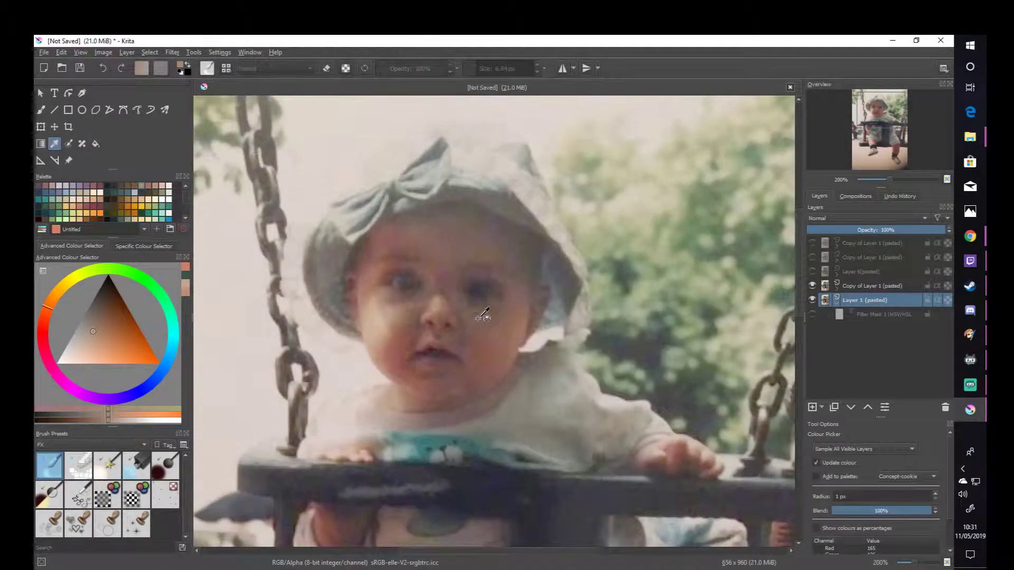
pyautogui.scroll(-2, 435, 280)
pyautogui.moveTo(435, 280); pyautogui.dragTo(460, 296)
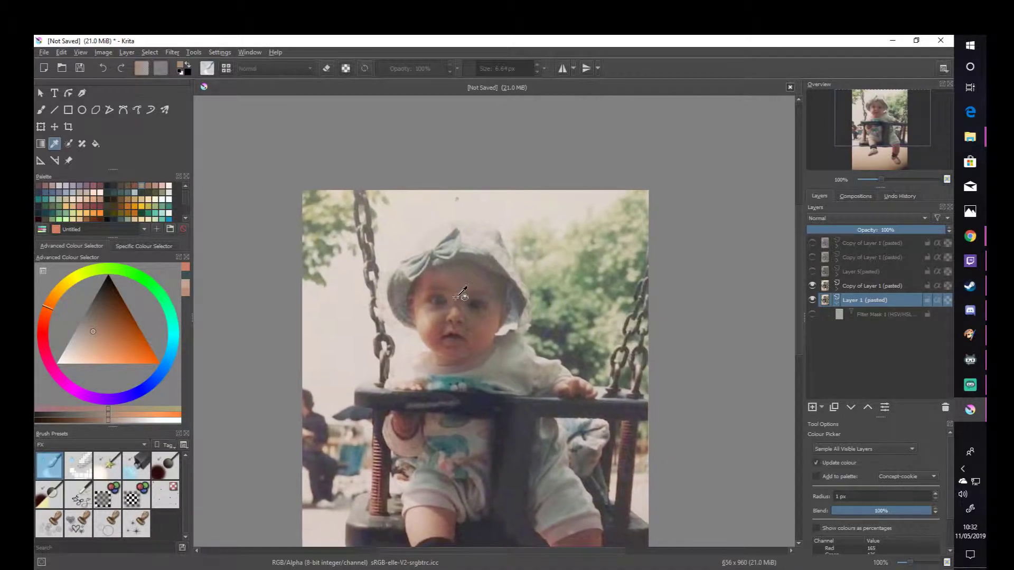
pyautogui.scroll(1, 460, 296)
pyautogui.scroll(1, 460, 296)
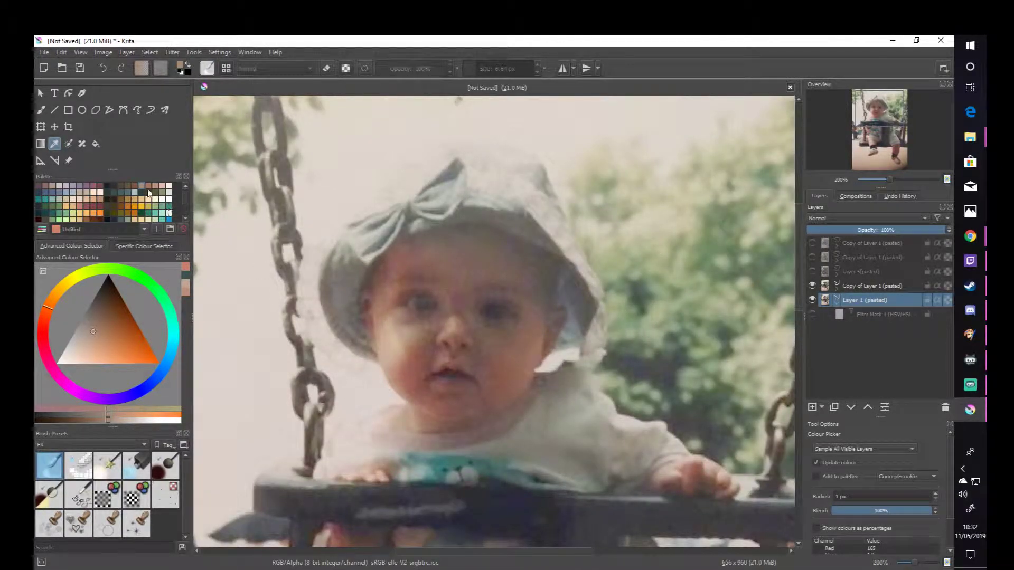
pyautogui.click(41, 109)
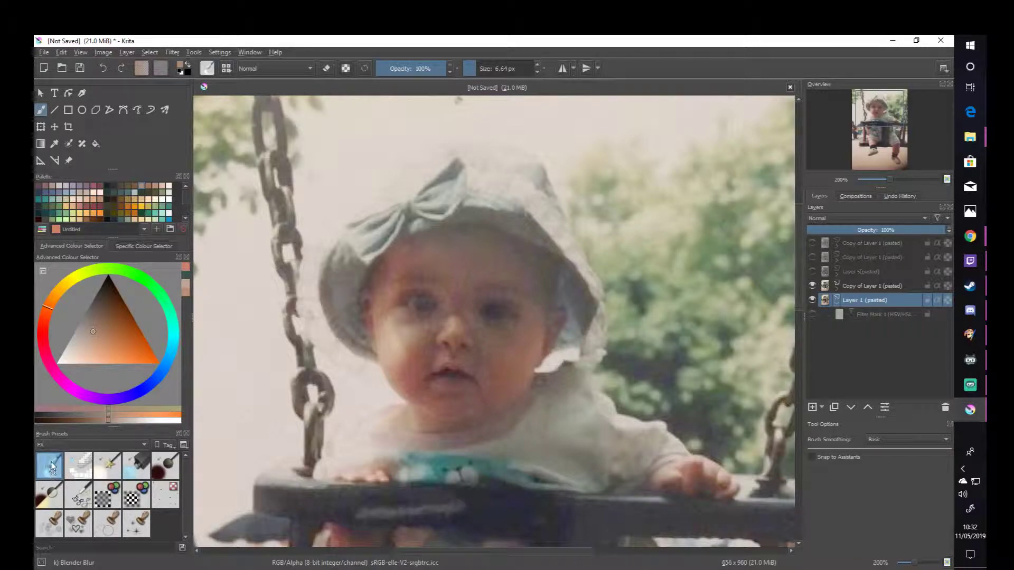
pyautogui.scroll(3, 477, 276)
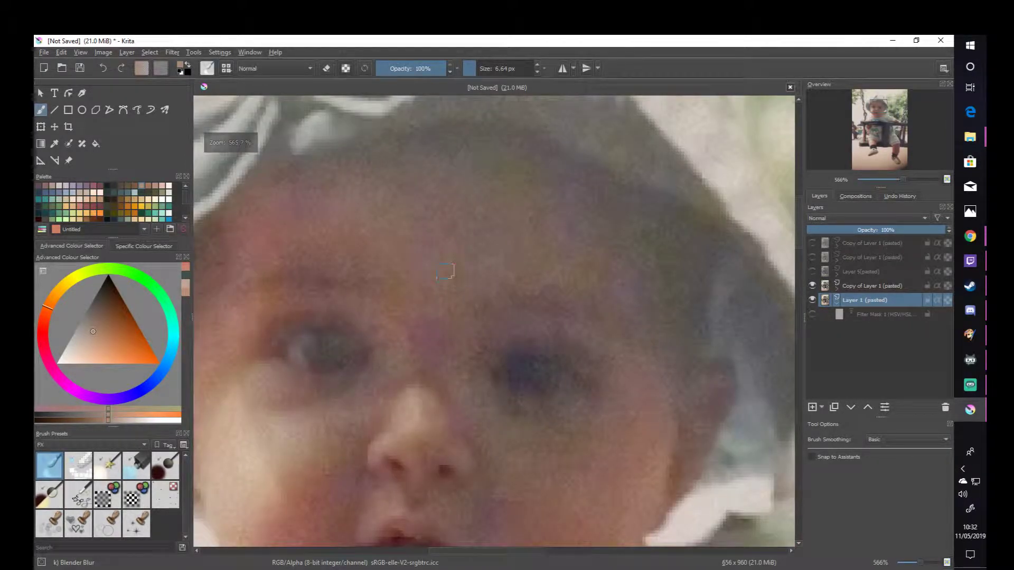
pyautogui.scroll(-1, 447, 226)
pyautogui.moveTo(457, 250); pyautogui.dragTo(460, 236)
pyautogui.scroll(-1, 525, 189)
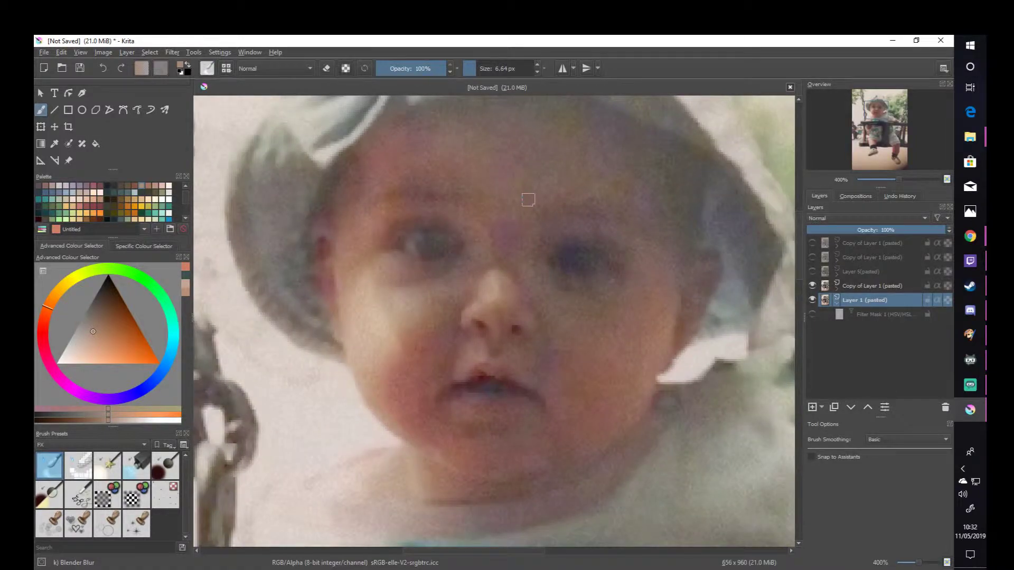
pyautogui.scroll(-1, 527, 201)
pyautogui.moveTo(528, 204); pyautogui.dragTo(491, 226)
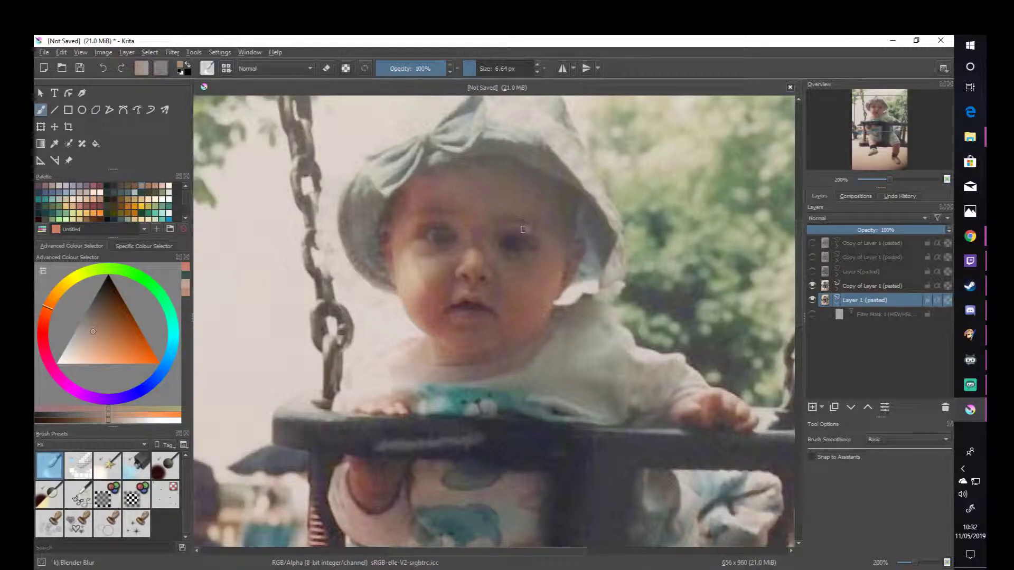
pyautogui.moveTo(445, 257); pyautogui.dragTo(520, 239)
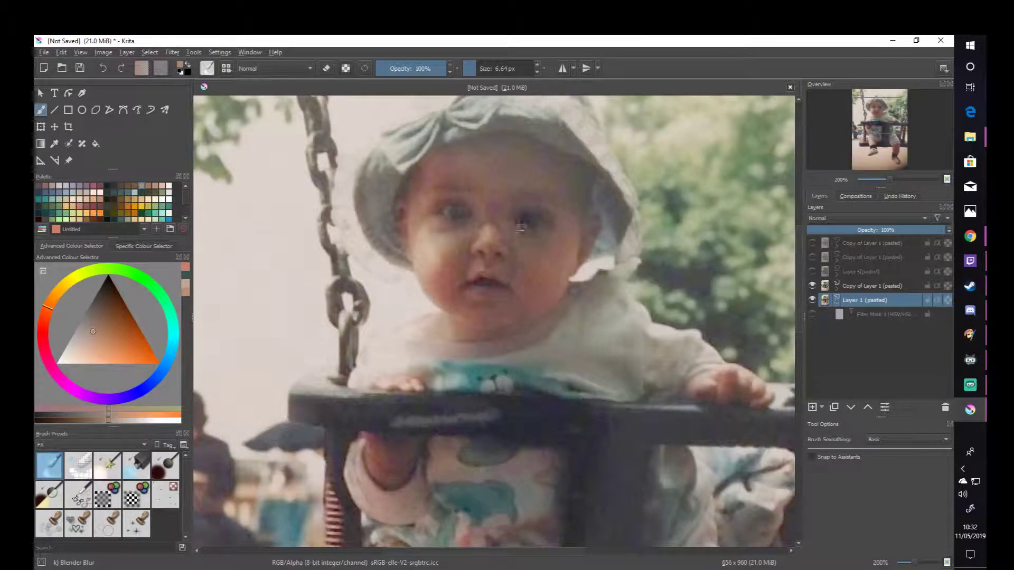
# - Smooth a patch of grainy skin on the child's raised leg with the Blender Blur brush on Layer 1
pyautogui.moveTo(450, 544)
pyautogui.mouseDown()
pyautogui.moveTo(511, 335)
pyautogui.moveTo(515, 234)
pyautogui.moveTo(439, 204)
pyautogui.moveTo(413, 225)
pyautogui.mouseUp()
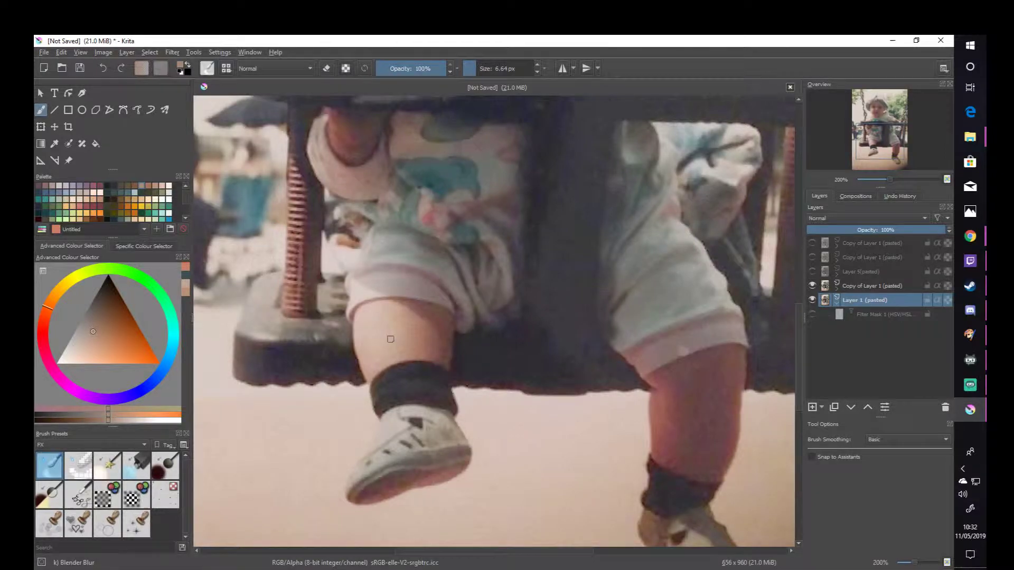
pyautogui.scroll(4, 394, 340)
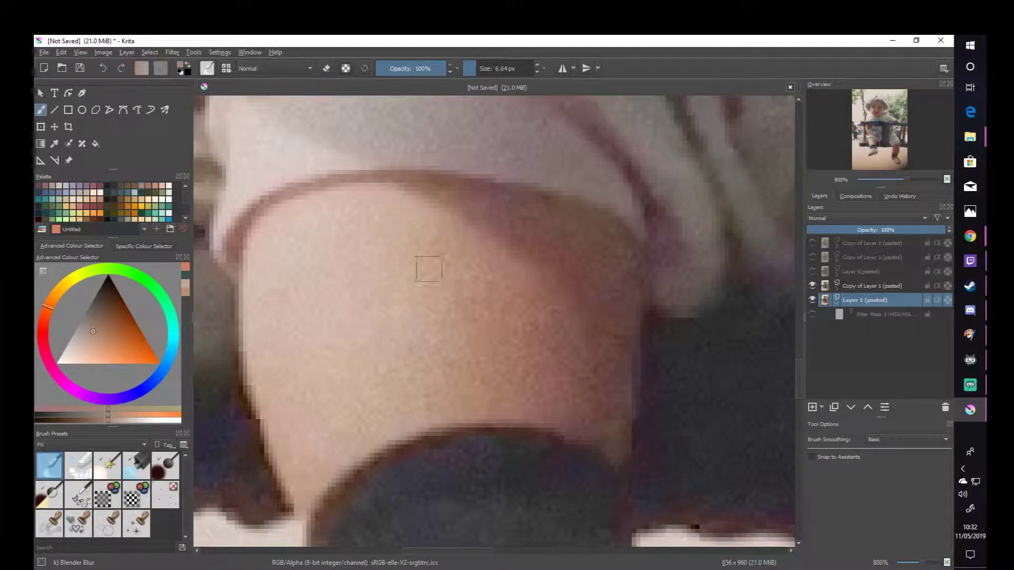
pyautogui.scroll(-5, 399, 285)
pyautogui.moveTo(404, 285); pyautogui.dragTo(480, 299)
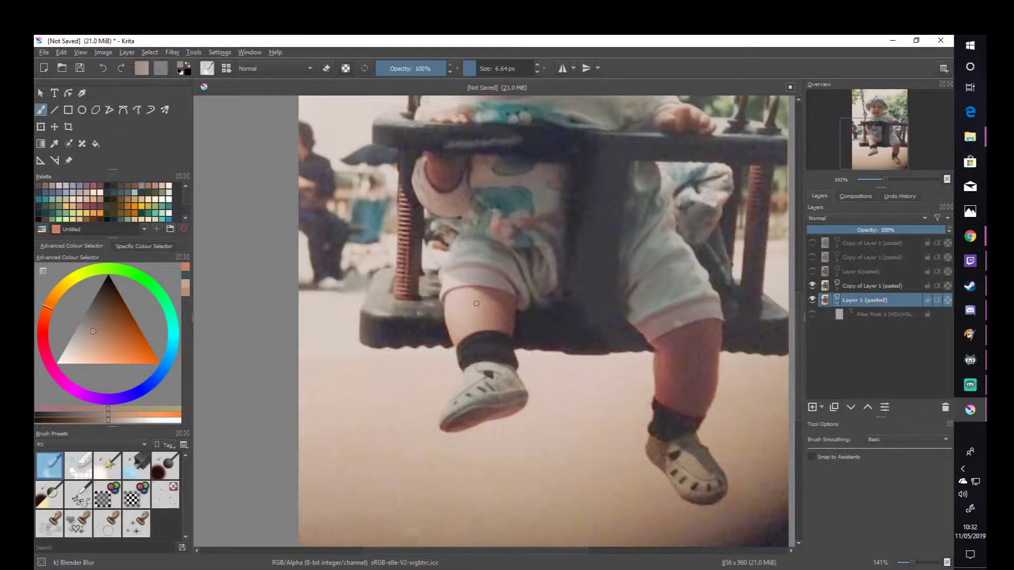
pyautogui.scroll(4, 475, 299)
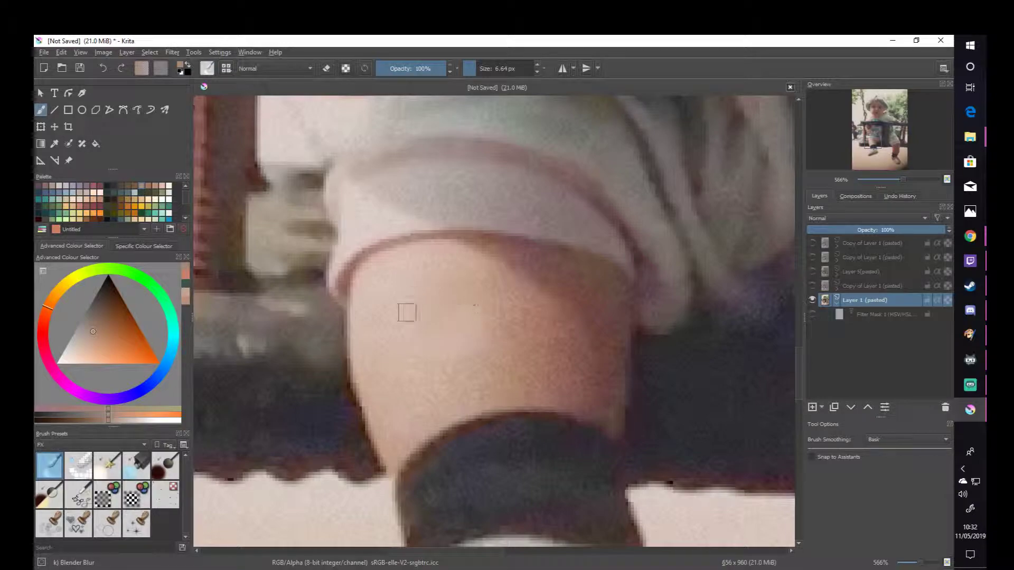
pyautogui.moveTo(421, 306)
pyautogui.mouseDown()
pyautogui.moveTo(478, 331)
pyautogui.moveTo(419, 336)
pyautogui.moveTo(453, 300)
pyautogui.moveTo(481, 339)
pyautogui.moveTo(437, 349)
pyautogui.moveTo(466, 315)
pyautogui.moveTo(421, 313)
pyautogui.moveTo(430, 337)
pyautogui.moveTo(468, 345)
pyautogui.moveTo(471, 304)
pyautogui.moveTo(417, 309)
pyautogui.moveTo(474, 327)
pyautogui.mouseUp()
pyautogui.scroll(-4, 474, 327)
pyautogui.scroll(2, 499, 319)
pyautogui.scroll(2, 468, 344)
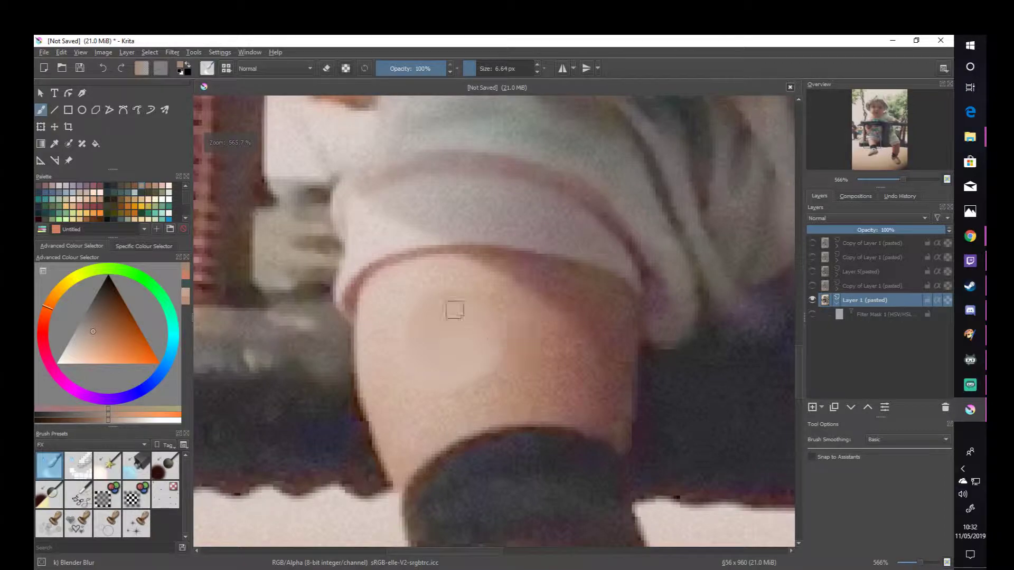
# - Toggle the unblurred copy above Layer 1 on and off to compare the leg skin before and after smoothing
pyautogui.click(813, 286)
pyautogui.click(812, 285)
pyautogui.click(813, 286)
pyautogui.click(813, 286)
pyautogui.click(813, 286)
pyautogui.click(814, 286)
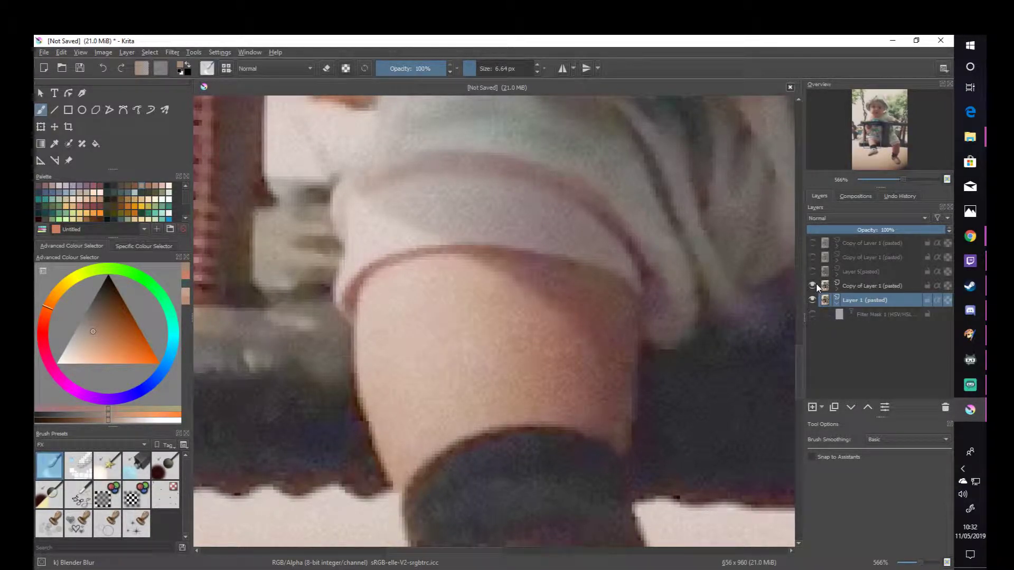
pyautogui.click(813, 286)
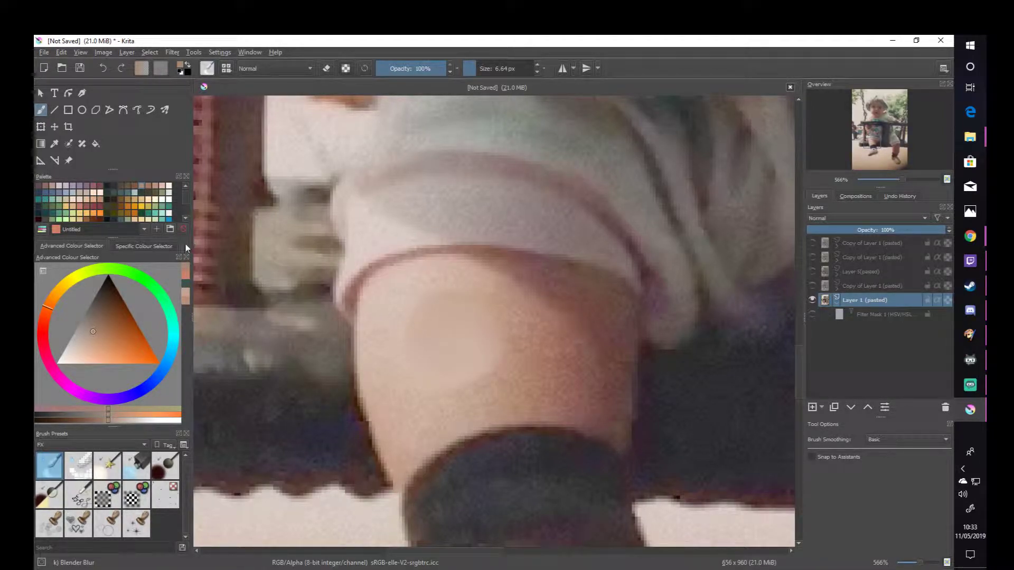
# - Sample a light skin tone from the smoothed patch on the raised leg with the Colour Picker
pyautogui.click(54, 143)
pyautogui.click(455, 331)
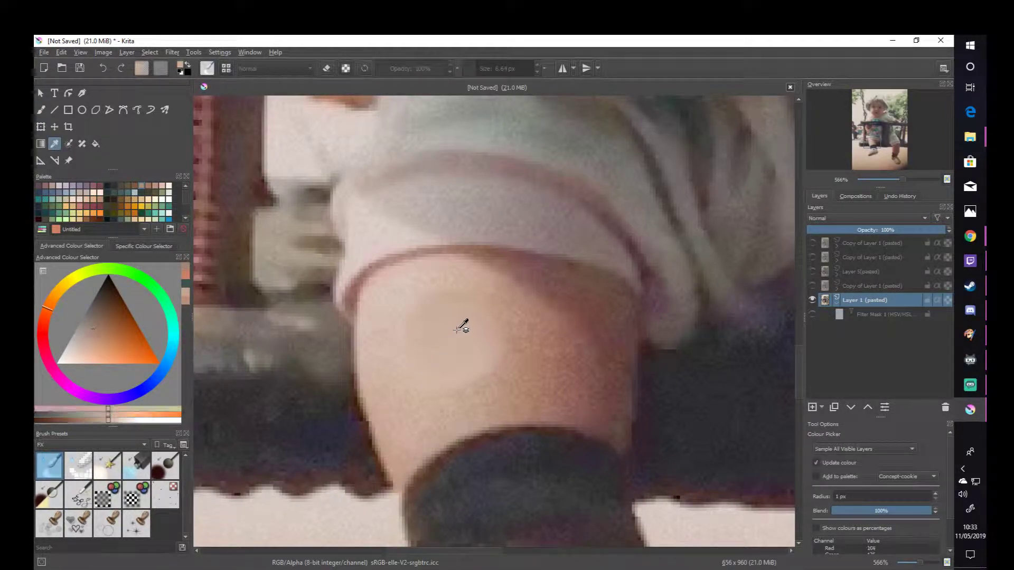
pyautogui.click(456, 359)
pyautogui.click(477, 331)
pyautogui.click(439, 358)
pyautogui.click(454, 342)
pyautogui.click(459, 346)
# - Hide Layer 1, show the copy directly above it, and enable that copy's HSV filter mask to make the photo greyscale
pyautogui.scroll(-3, 467, 336)
pyautogui.moveTo(475, 322); pyautogui.dragTo(395, 353)
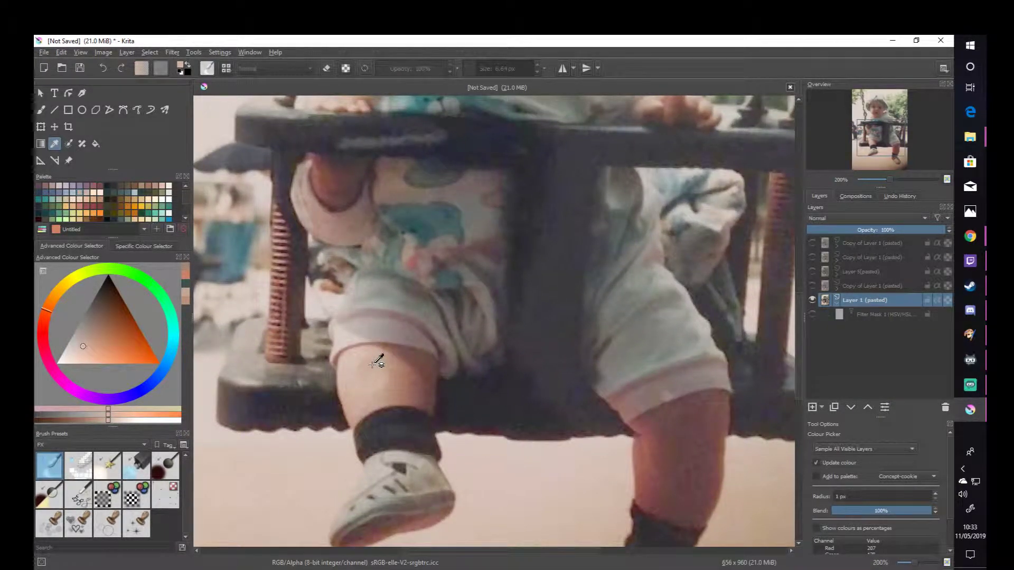
pyautogui.scroll(-1, 381, 363)
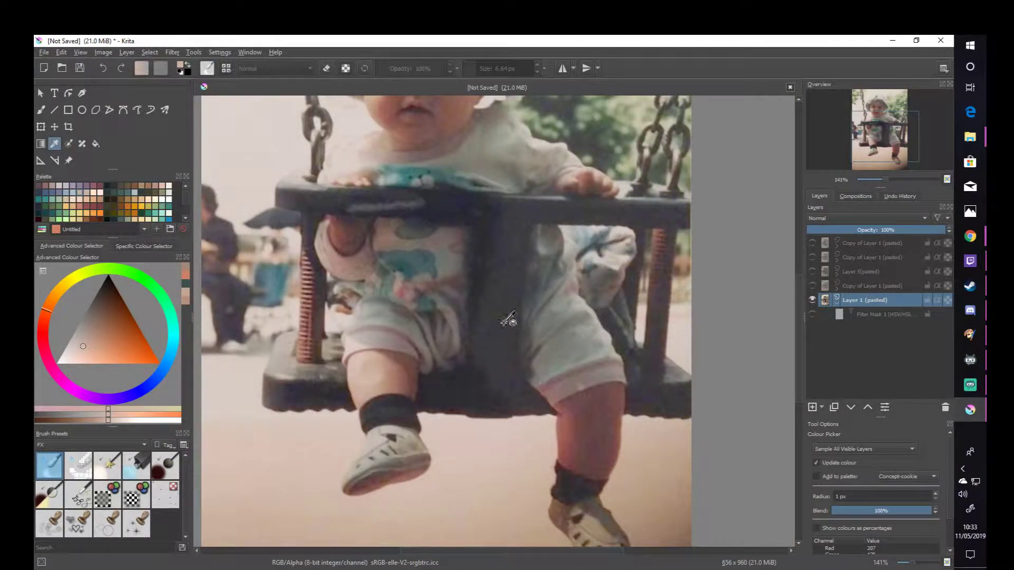
pyautogui.scroll(5, 507, 344)
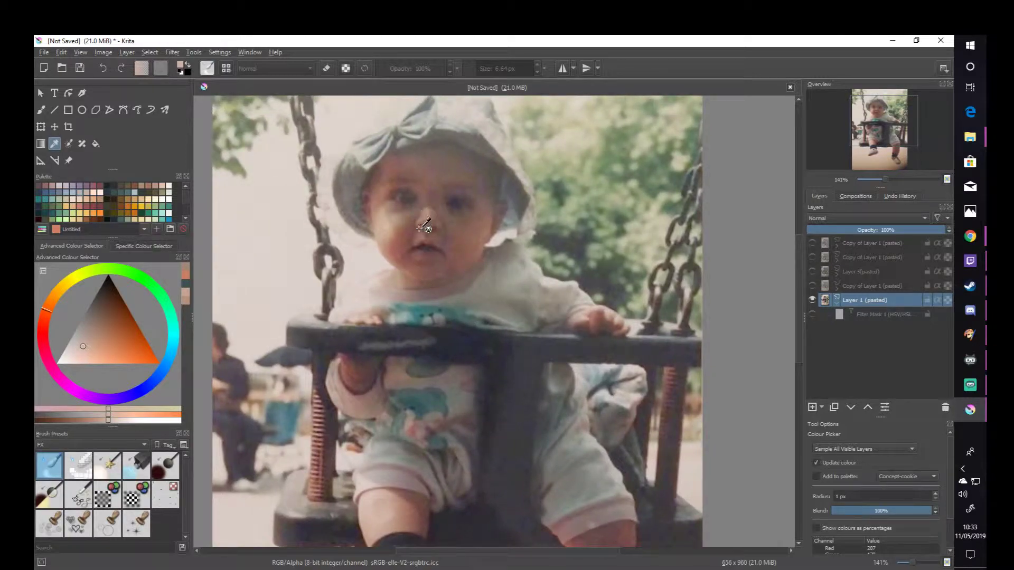
pyautogui.moveTo(445, 232); pyautogui.dragTo(435, 225)
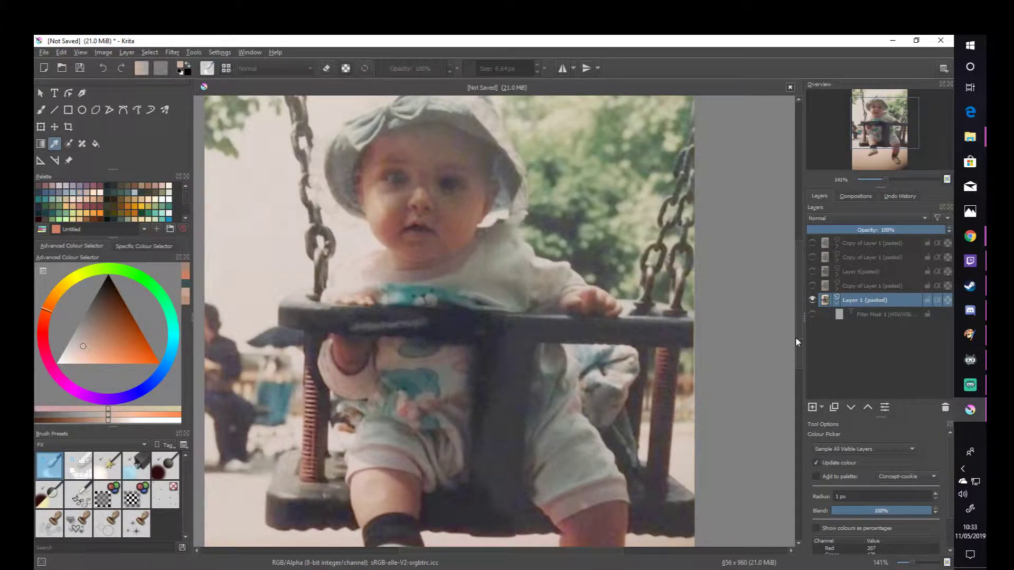
pyautogui.click(812, 300)
pyautogui.click(812, 300)
pyautogui.click(812, 300)
pyautogui.click(812, 285)
pyautogui.click(837, 289)
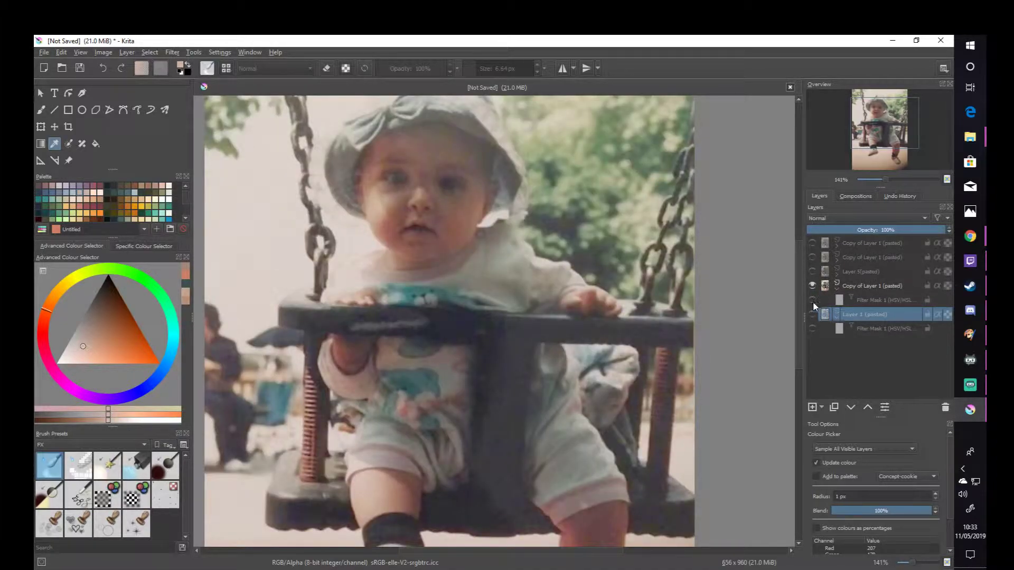
pyautogui.click(812, 300)
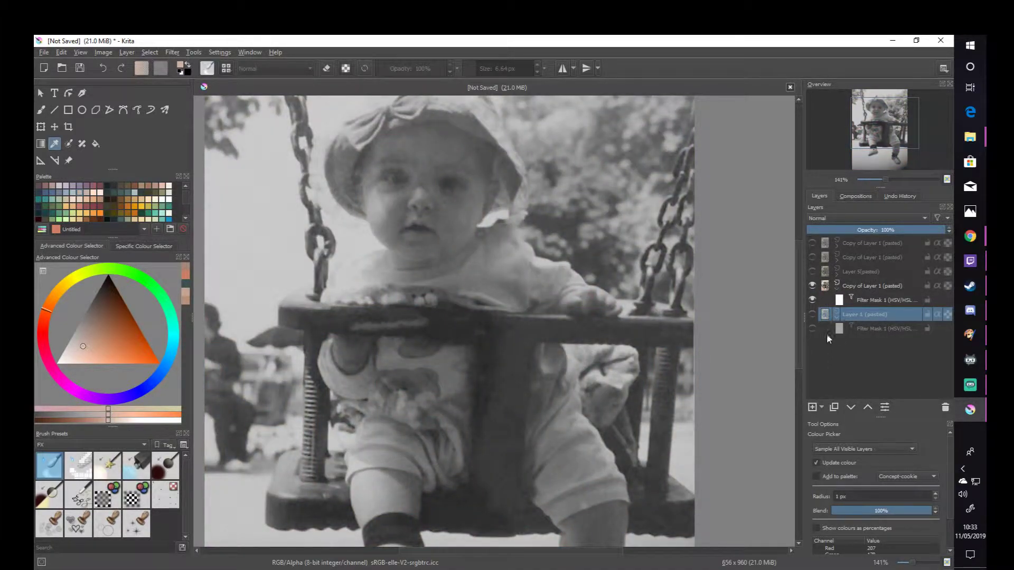
# - Add a new paint layer beneath the two topmost copies of Layer 1 and choose the Basic-1 brush
pyautogui.click(851, 272)
pyautogui.click(812, 407)
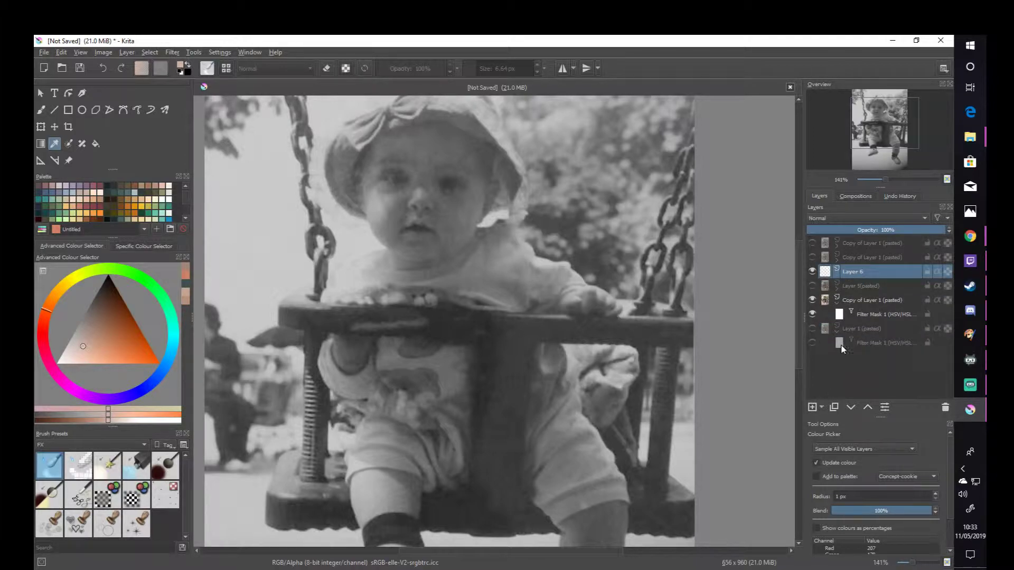
pyautogui.scroll(2, 356, 207)
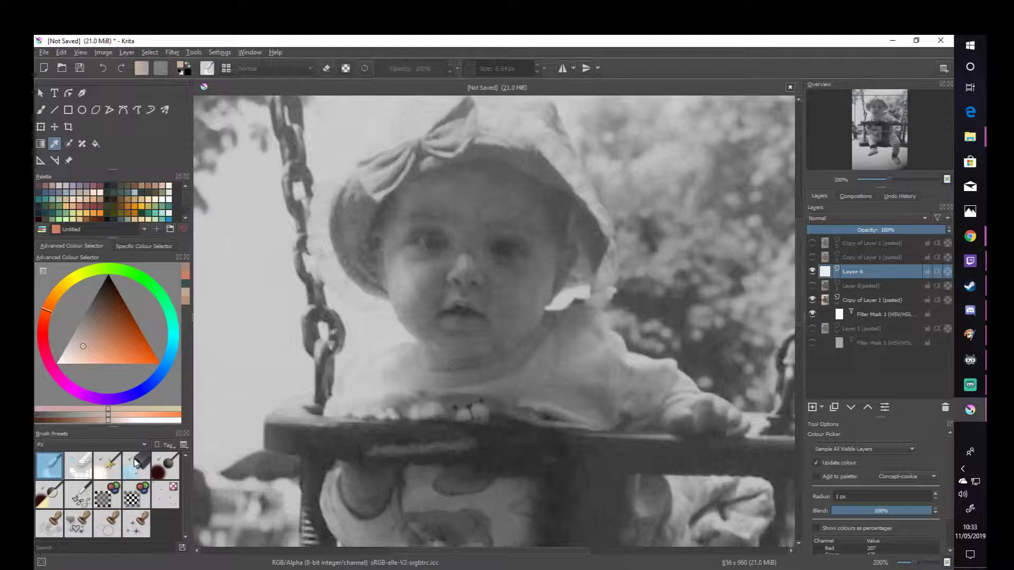
pyautogui.click(135, 463)
pyautogui.click(46, 109)
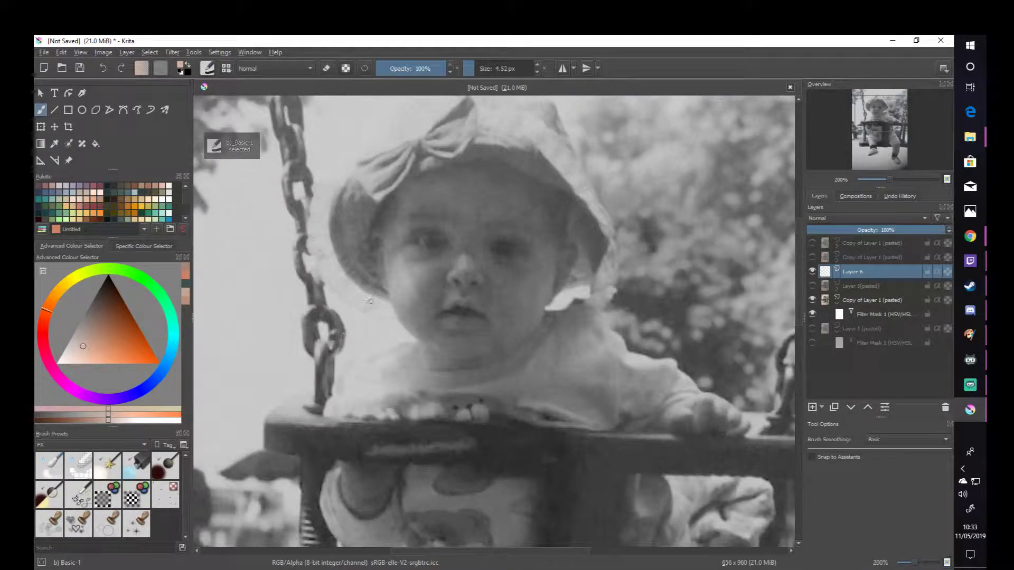
# - Paint a skin-tone patch on the child's forehead at a 16.70 px brush size and set Layer 6's blending mode to Colour
pyautogui.scroll(1, 413, 270)
pyautogui.moveTo(434, 233); pyautogui.dragTo(416, 294)
pyautogui.click(495, 68)
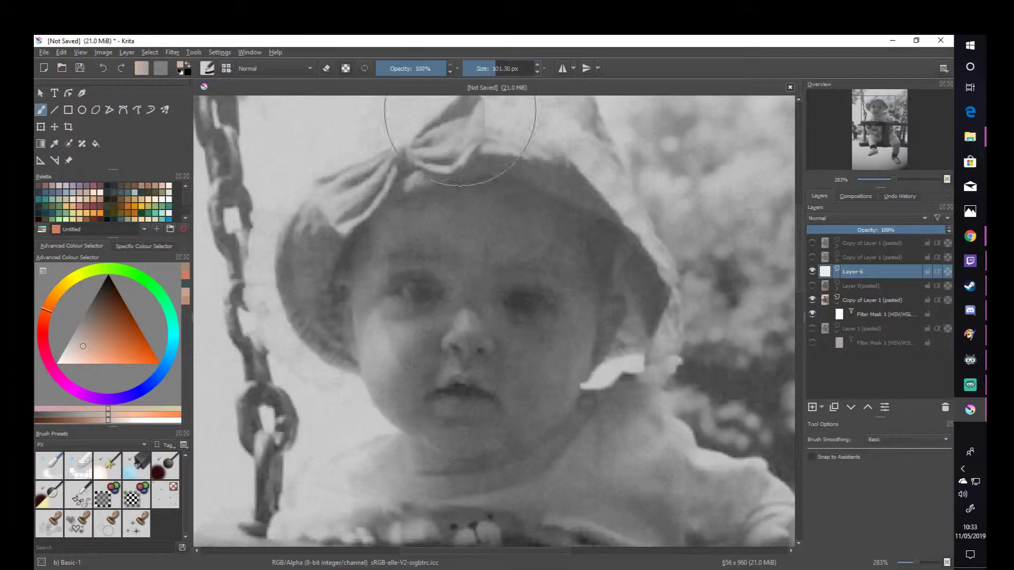
pyautogui.click(479, 68)
pyautogui.click(476, 229)
pyautogui.moveTo(475, 228)
pyautogui.mouseDown()
pyautogui.moveTo(448, 221)
pyautogui.moveTo(483, 211)
pyautogui.mouseUp()
pyautogui.click(847, 220)
pyautogui.click(851, 240)
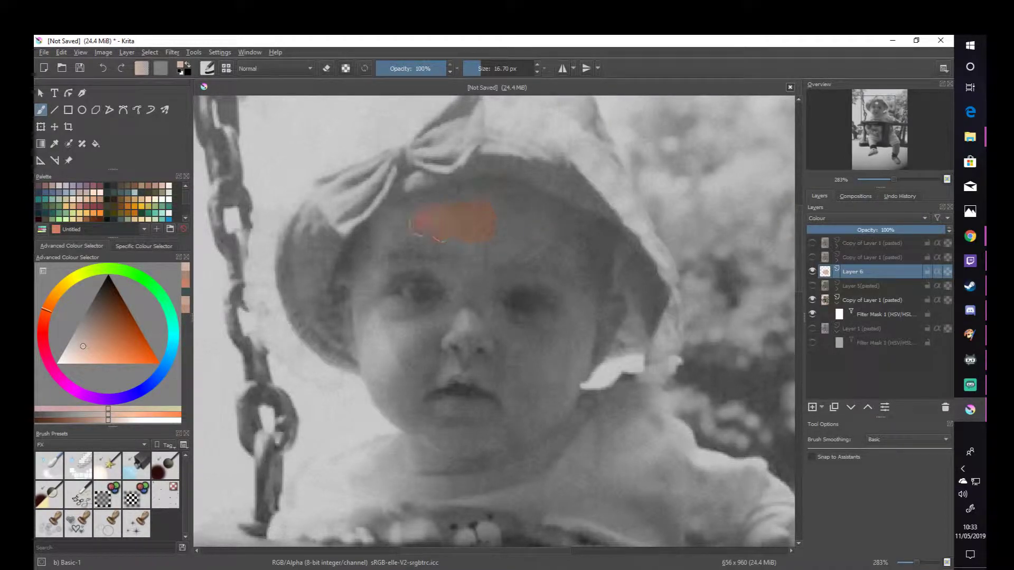
# - Colour the rest of the child's face with the skin tone on Layer 6, leaving the eyes and lips unpainted
pyautogui.moveTo(374, 266)
pyautogui.mouseDown()
pyautogui.moveTo(372, 367)
pyautogui.moveTo(378, 351)
pyautogui.moveTo(373, 367)
pyautogui.moveTo(469, 435)
pyautogui.moveTo(441, 445)
pyautogui.mouseUp()
pyautogui.moveTo(504, 450)
pyautogui.mouseDown()
pyautogui.moveTo(475, 429)
pyautogui.moveTo(467, 438)
pyautogui.moveTo(422, 391)
pyautogui.moveTo(469, 416)
pyautogui.moveTo(484, 364)
pyautogui.moveTo(420, 366)
pyautogui.mouseUp()
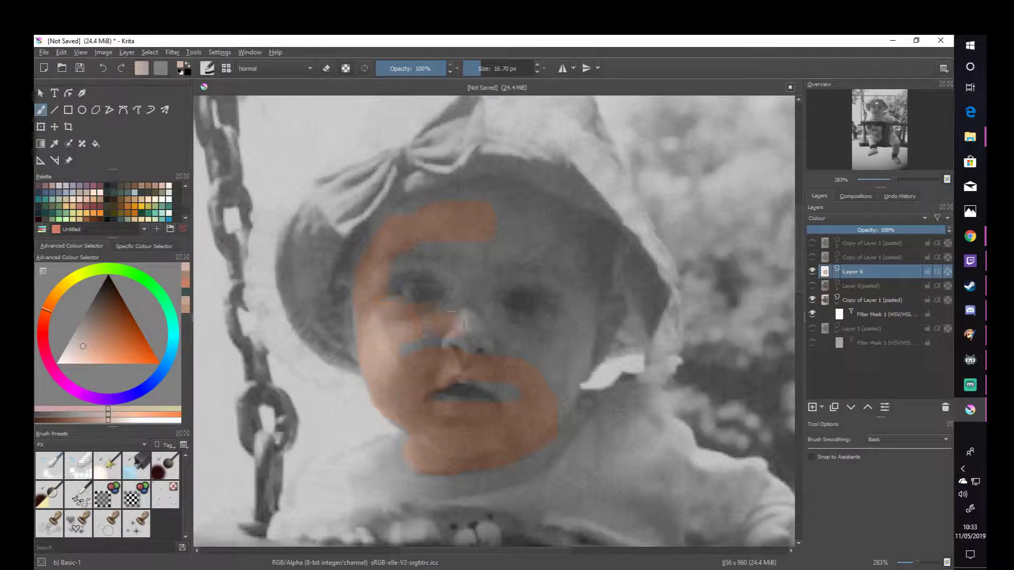
pyautogui.moveTo(446, 326)
pyautogui.mouseDown()
pyautogui.moveTo(495, 220)
pyautogui.moveTo(437, 207)
pyautogui.moveTo(532, 210)
pyautogui.moveTo(593, 264)
pyautogui.mouseUp()
pyautogui.moveTo(486, 268)
pyautogui.mouseDown()
pyautogui.moveTo(482, 307)
pyautogui.moveTo(505, 340)
pyautogui.moveTo(443, 349)
pyautogui.mouseUp()
pyautogui.moveTo(504, 343)
pyautogui.mouseDown()
pyautogui.moveTo(503, 373)
pyautogui.moveTo(488, 372)
pyautogui.moveTo(531, 402)
pyautogui.mouseUp()
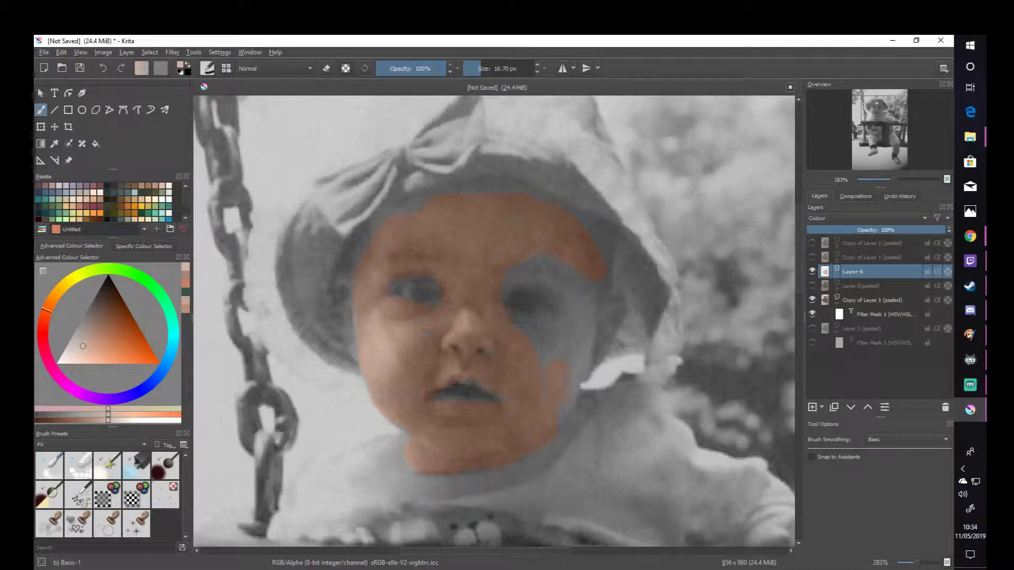
pyautogui.moveTo(566, 352)
pyautogui.mouseDown()
pyautogui.moveTo(516, 328)
pyautogui.moveTo(584, 302)
pyautogui.moveTo(502, 277)
pyautogui.moveTo(525, 249)
pyautogui.moveTo(523, 207)
pyautogui.moveTo(584, 298)
pyautogui.moveTo(544, 249)
pyautogui.moveTo(595, 286)
pyautogui.moveTo(592, 348)
pyautogui.moveTo(607, 307)
pyautogui.moveTo(605, 338)
pyautogui.mouseUp()
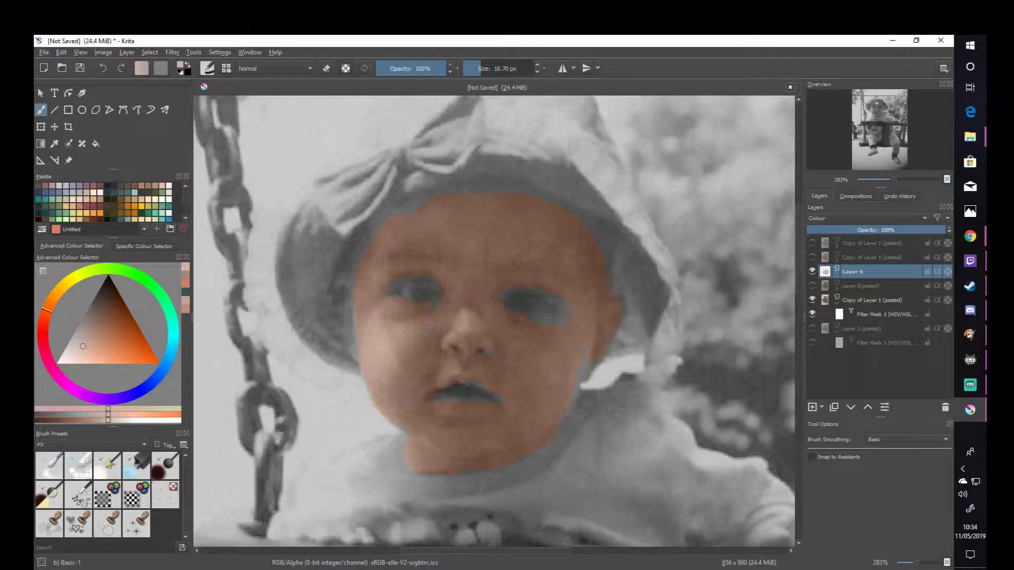
pyautogui.moveTo(566, 377)
pyautogui.mouseDown()
pyautogui.moveTo(543, 333)
pyautogui.moveTo(566, 293)
pyautogui.moveTo(541, 278)
pyautogui.moveTo(498, 292)
pyautogui.moveTo(523, 281)
pyautogui.moveTo(578, 294)
pyautogui.moveTo(563, 328)
pyautogui.moveTo(542, 333)
pyautogui.moveTo(505, 322)
pyautogui.moveTo(491, 304)
pyautogui.moveTo(455, 303)
pyautogui.mouseUp()
pyautogui.moveTo(373, 305)
pyautogui.mouseDown()
pyautogui.moveTo(401, 267)
pyautogui.moveTo(444, 266)
pyautogui.moveTo(396, 271)
pyautogui.mouseUp()
pyautogui.moveTo(443, 361)
pyautogui.mouseDown()
pyautogui.moveTo(501, 357)
pyautogui.moveTo(529, 380)
pyautogui.moveTo(524, 400)
pyautogui.moveTo(490, 370)
pyautogui.moveTo(468, 368)
pyautogui.mouseUp()
# - Colour the child's hand below the swing bar and the raised leg with the skin tone
pyautogui.scroll(-2, 640, 353)
pyautogui.moveTo(676, 347)
pyautogui.mouseDown()
pyautogui.moveTo(529, 283)
pyautogui.moveTo(530, 297)
pyautogui.moveTo(525, 272)
pyautogui.mouseUp()
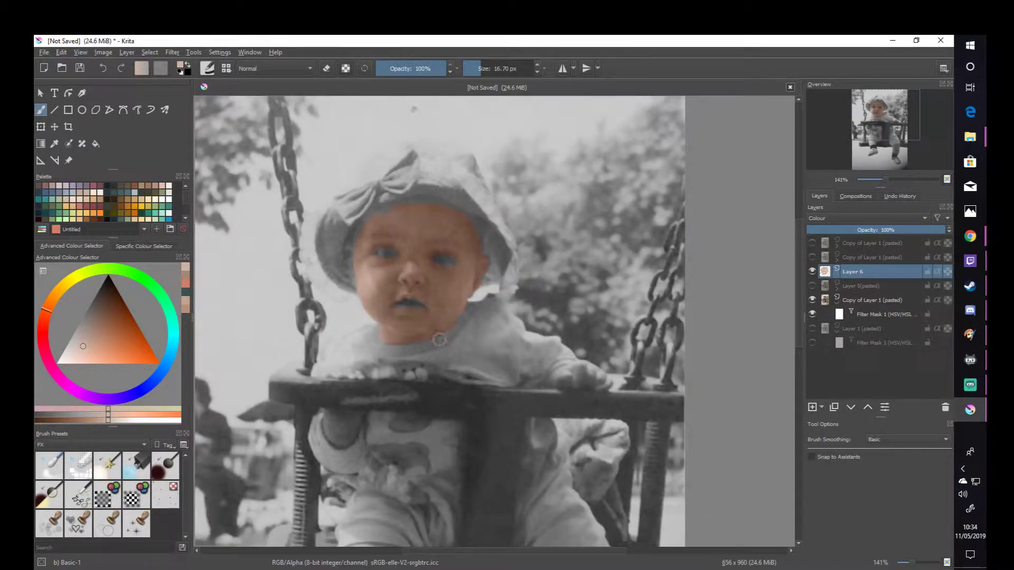
pyautogui.scroll(-1, 429, 415)
pyautogui.moveTo(460, 438); pyautogui.dragTo(495, 339)
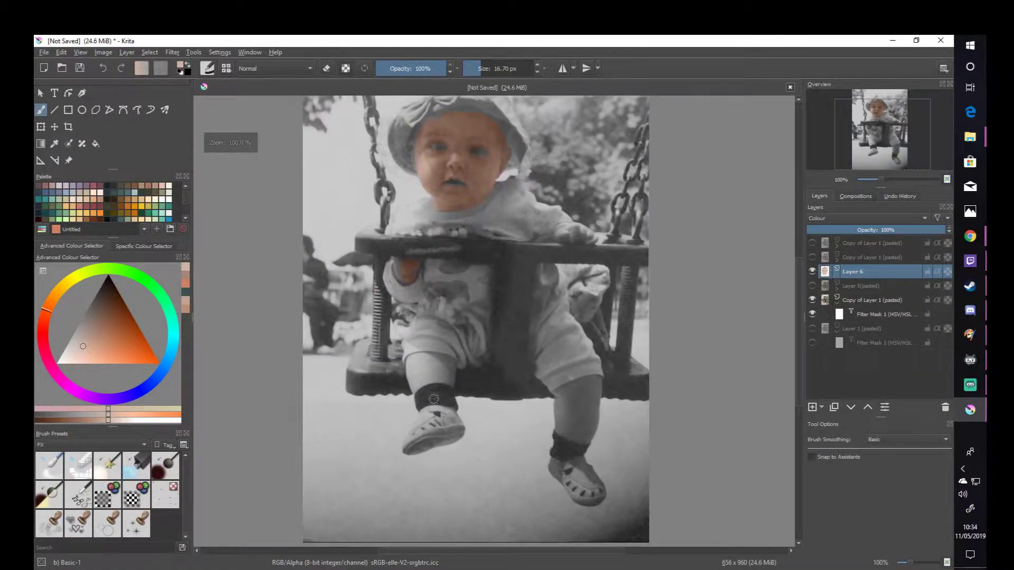
pyautogui.moveTo(413, 363); pyautogui.dragTo(432, 377)
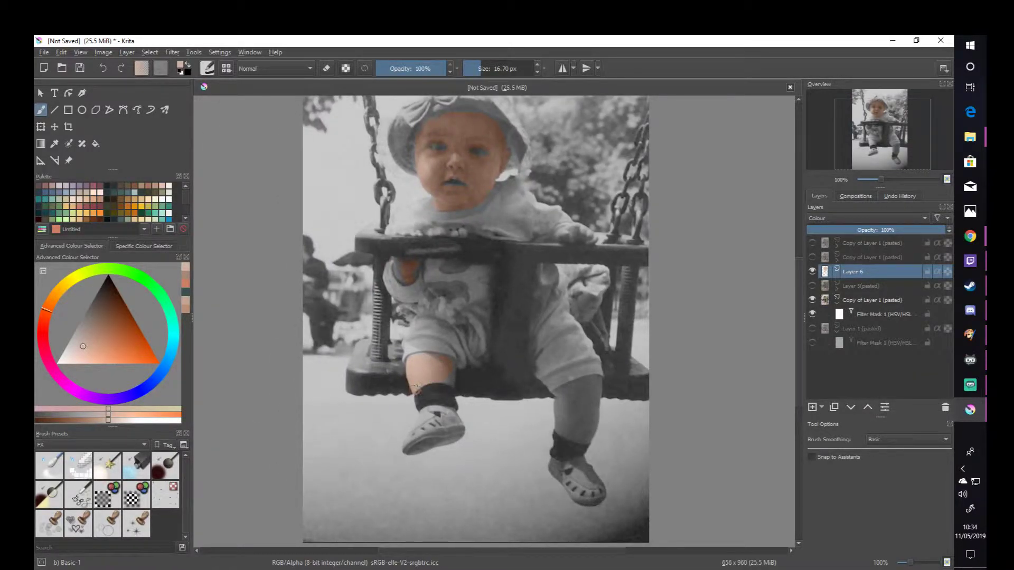
# - Enlarge the brush to 38.73 px and colour the lower leg and both hands with the skin tone
pyautogui.click(486, 71)
pyautogui.moveTo(560, 393)
pyautogui.mouseDown()
pyautogui.moveTo(561, 434)
pyautogui.moveTo(574, 437)
pyautogui.moveTo(583, 421)
pyautogui.moveTo(577, 387)
pyautogui.moveTo(587, 387)
pyautogui.moveTo(587, 413)
pyautogui.mouseUp()
pyautogui.moveTo(594, 350); pyautogui.dragTo(577, 381)
pyautogui.moveTo(555, 259); pyautogui.dragTo(569, 268)
pyautogui.moveTo(412, 295)
pyautogui.mouseDown()
pyautogui.moveTo(385, 302)
pyautogui.moveTo(393, 283)
pyautogui.mouseUp()
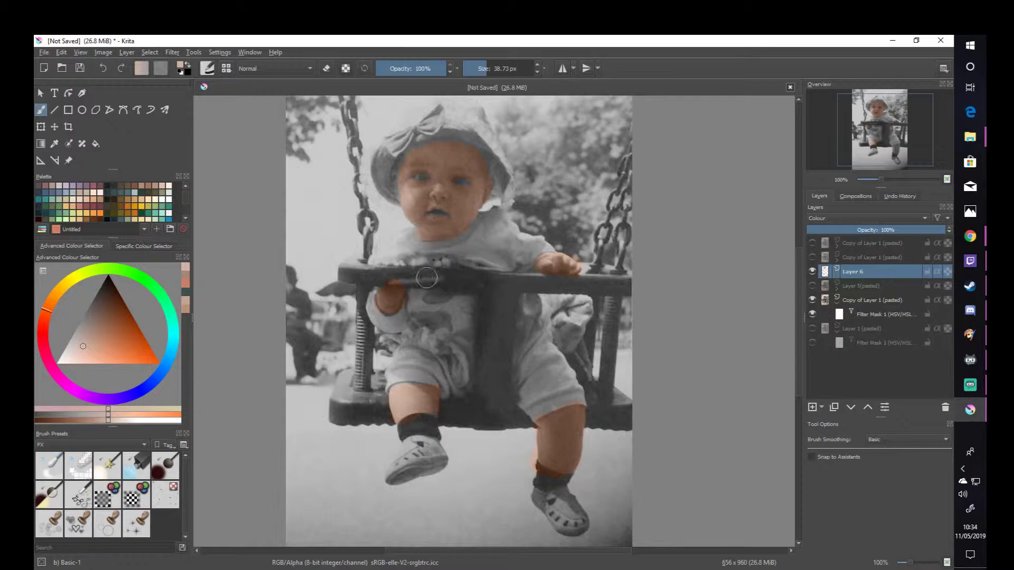
pyautogui.scroll(1, 480, 196)
pyautogui.moveTo(483, 196); pyautogui.dragTo(505, 281)
pyautogui.moveTo(413, 241)
pyautogui.mouseDown()
pyautogui.moveTo(404, 235)
pyautogui.moveTo(469, 219)
pyautogui.moveTo(496, 243)
pyautogui.mouseUp()
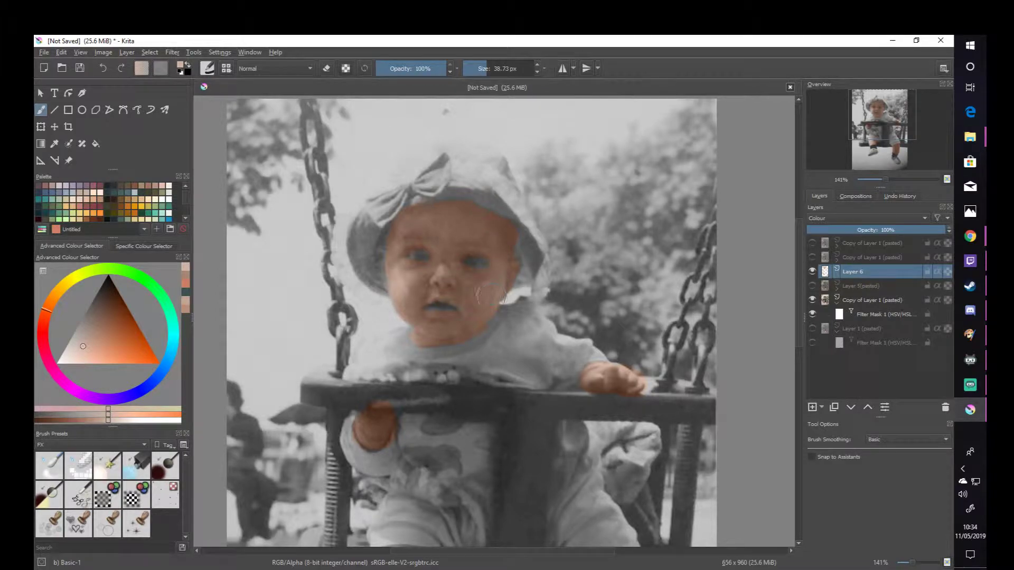
pyautogui.scroll(-2, 647, 215)
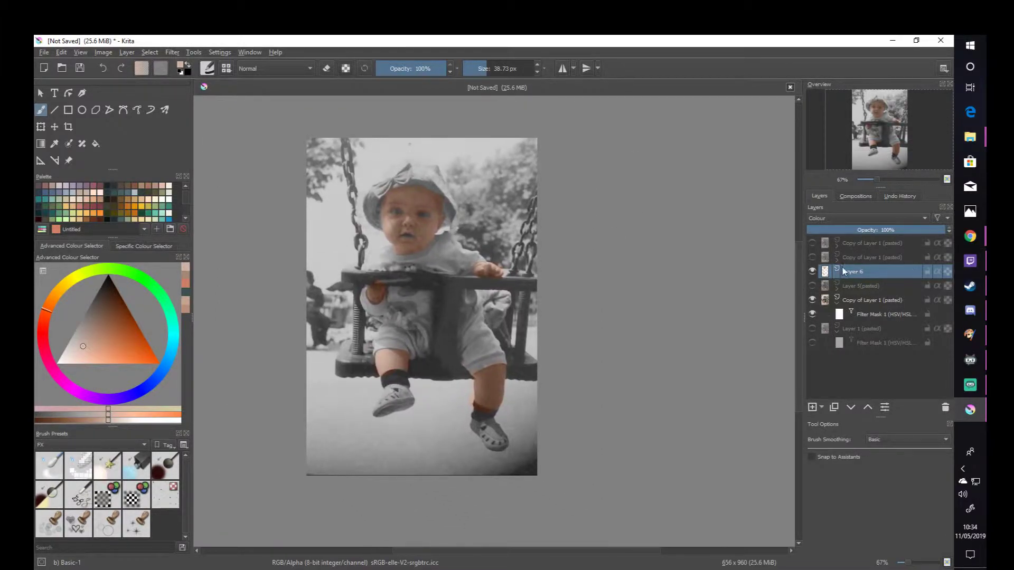
pyautogui.scroll(1, 697, 292)
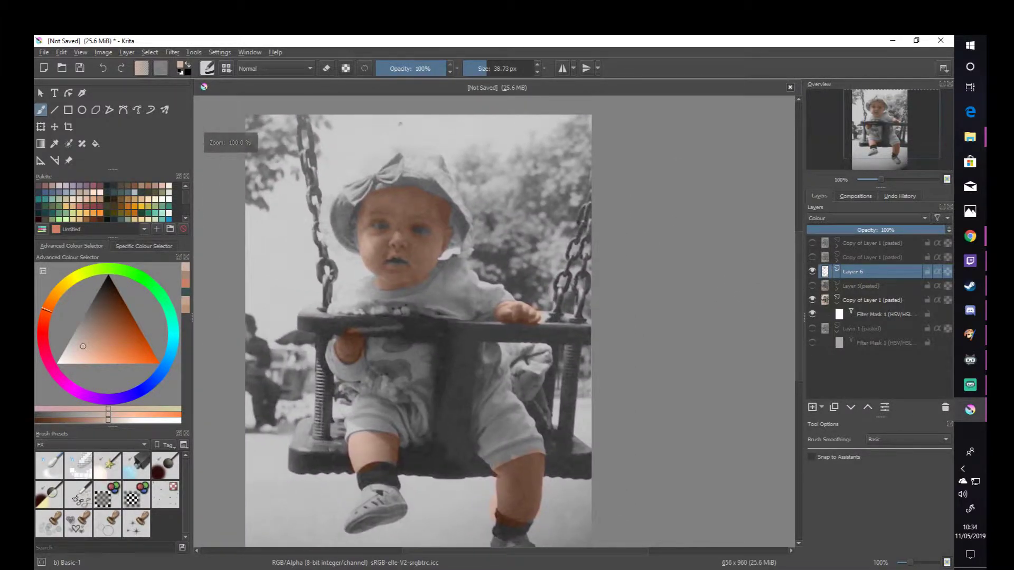
# - Toggle the two topmost copies of Layer 1 to compare their effect on the tinted photo, leaving both visible
pyautogui.click(812, 257)
pyautogui.click(812, 243)
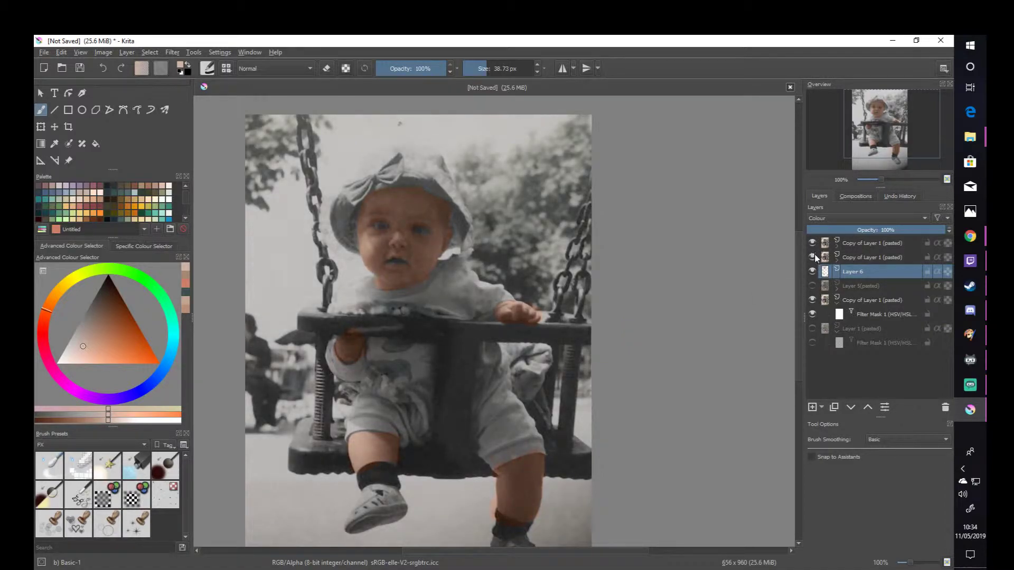
pyautogui.moveTo(640, 245); pyautogui.dragTo(666, 217)
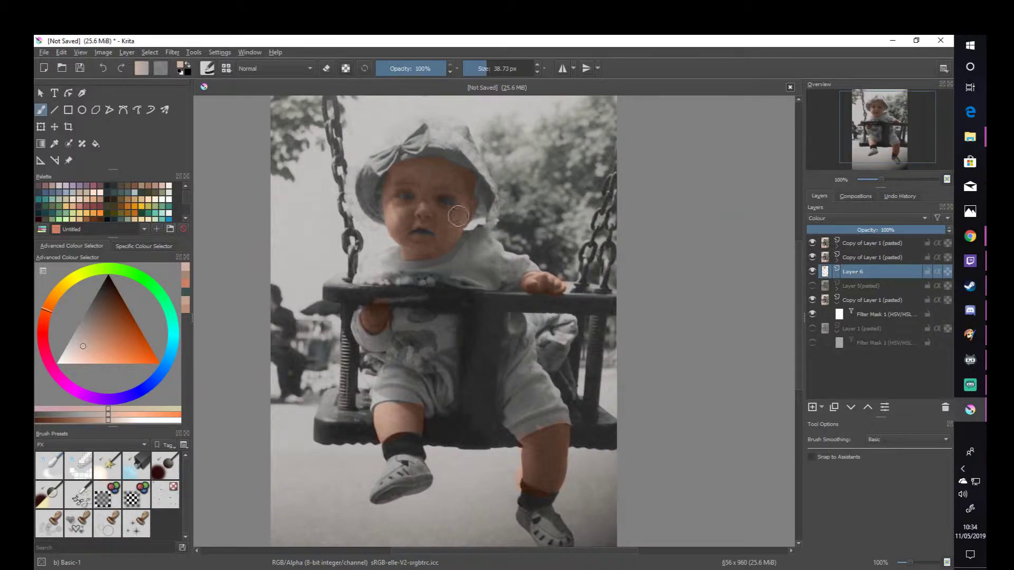
pyautogui.click(812, 257)
pyautogui.click(812, 243)
pyautogui.moveTo(599, 234); pyautogui.dragTo(550, 243)
pyautogui.moveTo(421, 235); pyautogui.dragTo(440, 259)
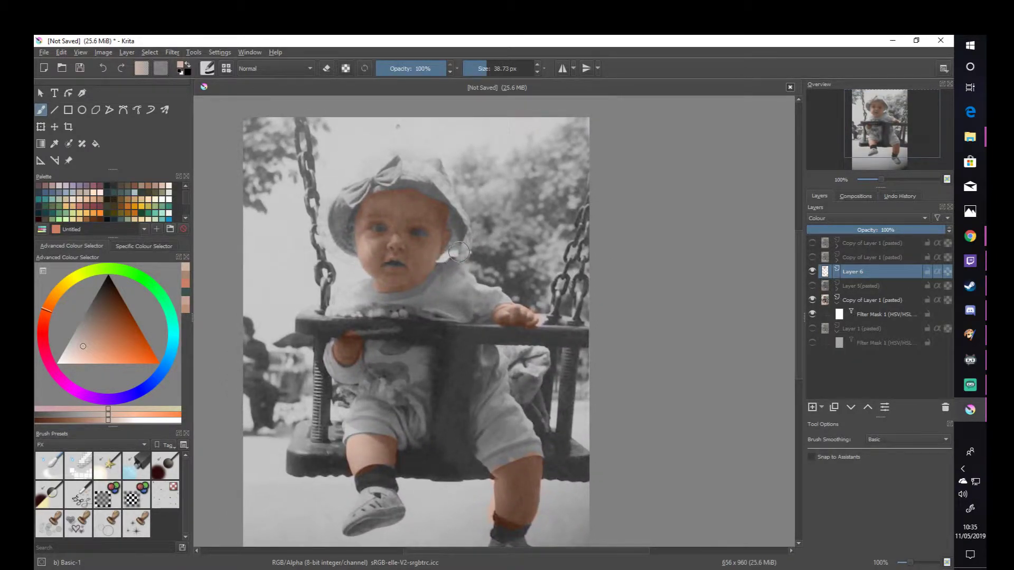
pyautogui.click(812, 257)
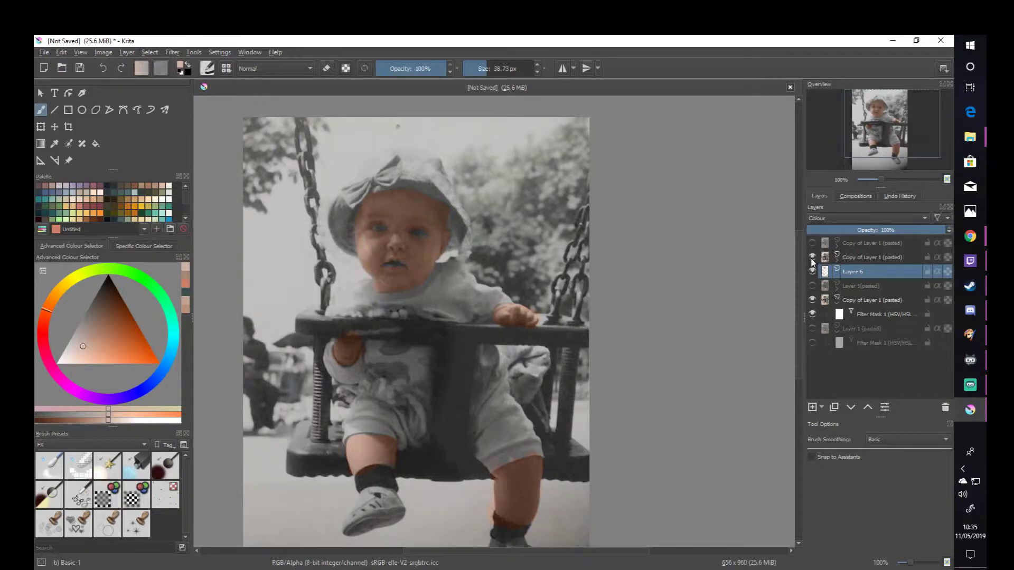
pyautogui.click(812, 242)
pyautogui.moveTo(685, 272)
pyautogui.mouseDown()
pyautogui.moveTo(664, 274)
pyautogui.moveTo(673, 264)
pyautogui.mouseUp()
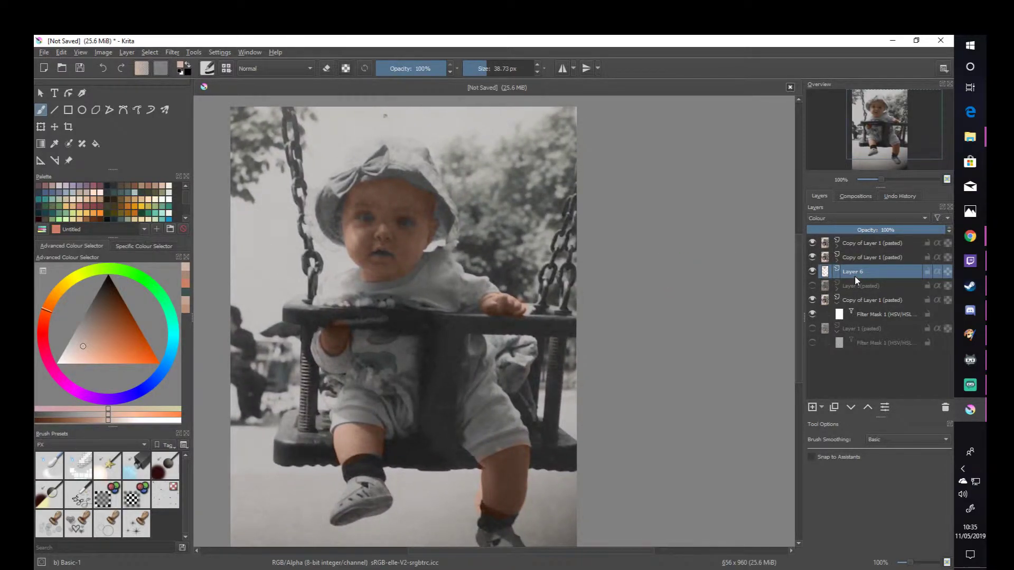
# - Lower the opacity of the skin-colour Layer 6 to 77%
pyautogui.moveTo(905, 229); pyautogui.dragTo(901, 229)
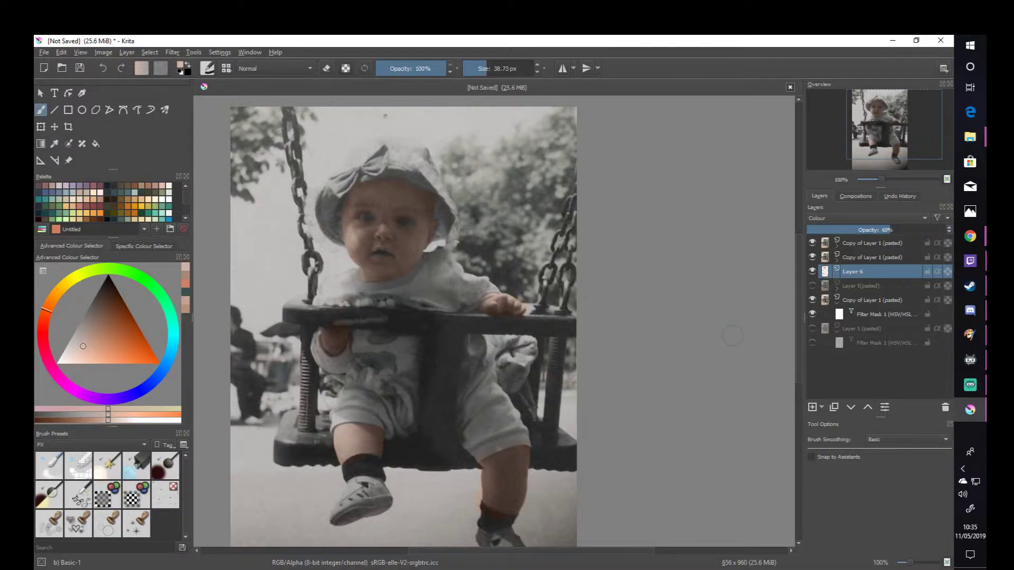
pyautogui.click(893, 231)
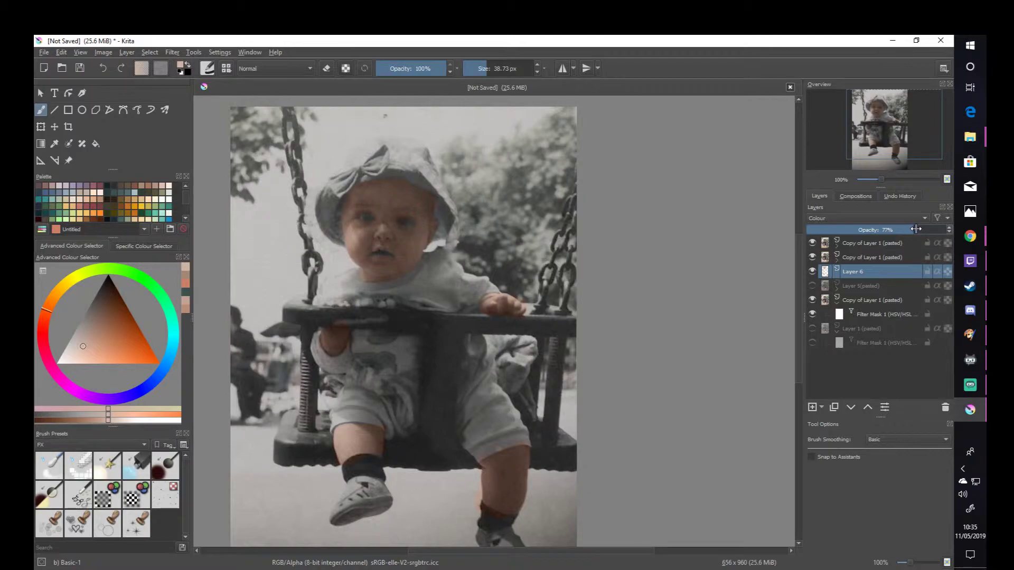
pyautogui.scroll(-1, 651, 278)
pyautogui.moveTo(580, 265); pyautogui.dragTo(570, 283)
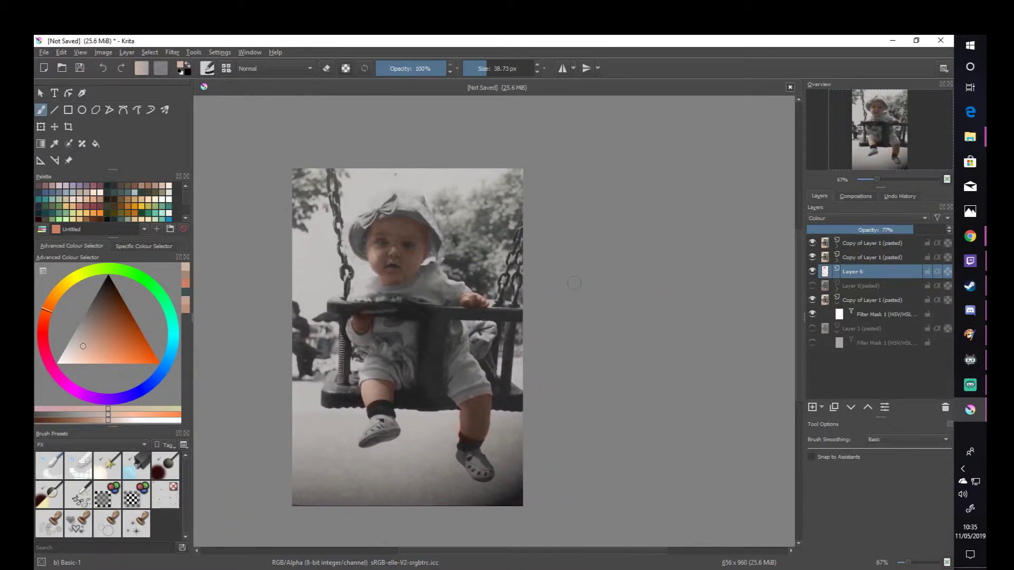
pyautogui.scroll(1, 573, 282)
pyautogui.moveTo(543, 350); pyautogui.dragTo(595, 282)
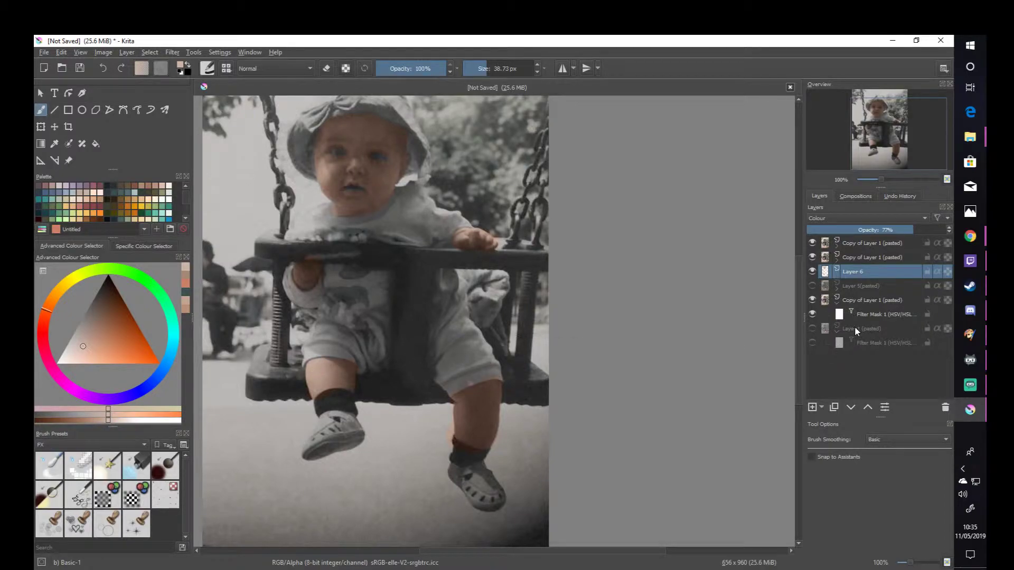
# - Toggle the HSV/HSL filter mask on the lower Copy of Layer 1 to compare desaturated and original colours, leaving the mask hidden
pyautogui.click(811, 314)
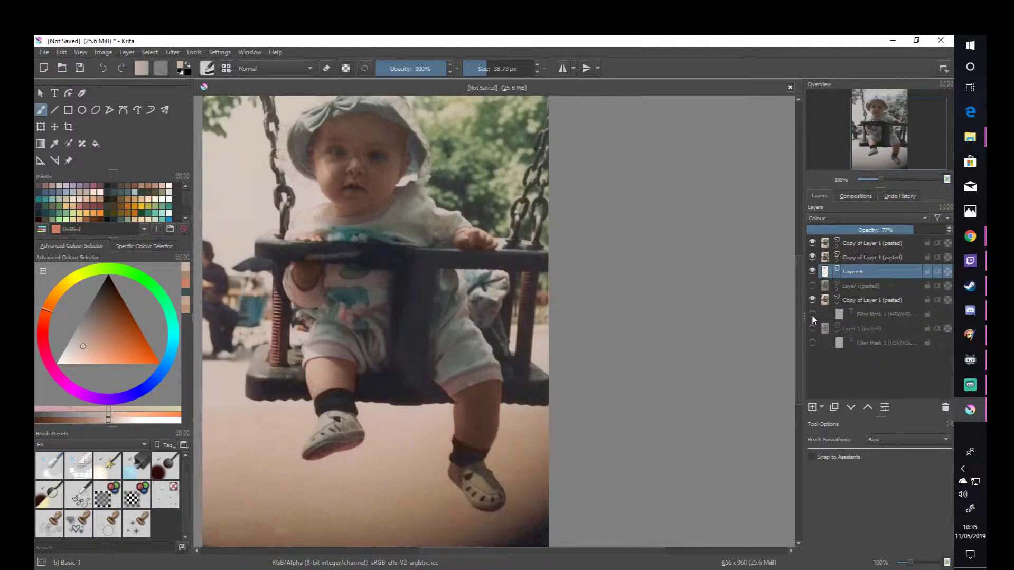
pyautogui.click(812, 314)
pyautogui.click(812, 315)
pyautogui.click(812, 314)
pyautogui.click(811, 314)
pyautogui.click(812, 314)
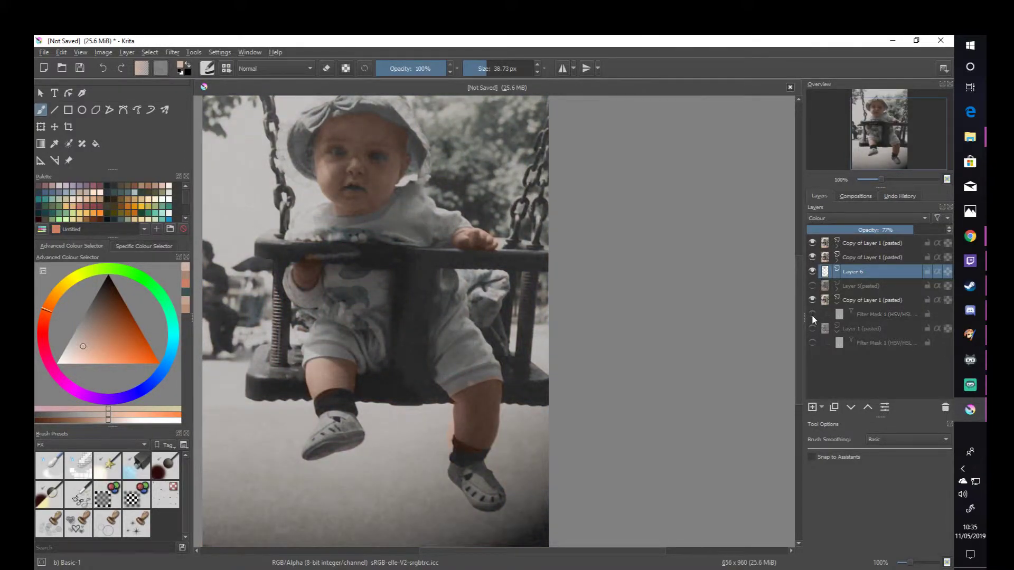
pyautogui.click(812, 315)
# - Examine the photo in colour up close and as a whole, from the child's face down to the shoes and dark lower corner
pyautogui.moveTo(646, 199); pyautogui.dragTo(657, 258)
pyautogui.moveTo(479, 271)
pyautogui.mouseDown()
pyautogui.moveTo(479, 222)
pyautogui.moveTo(503, 243)
pyautogui.mouseUp()
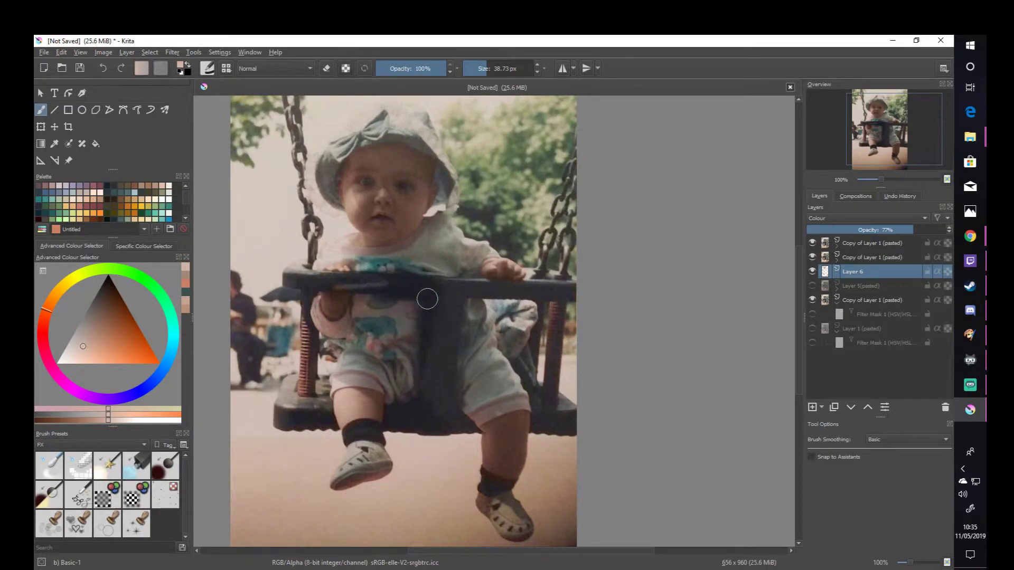
pyautogui.scroll(-3, 442, 317)
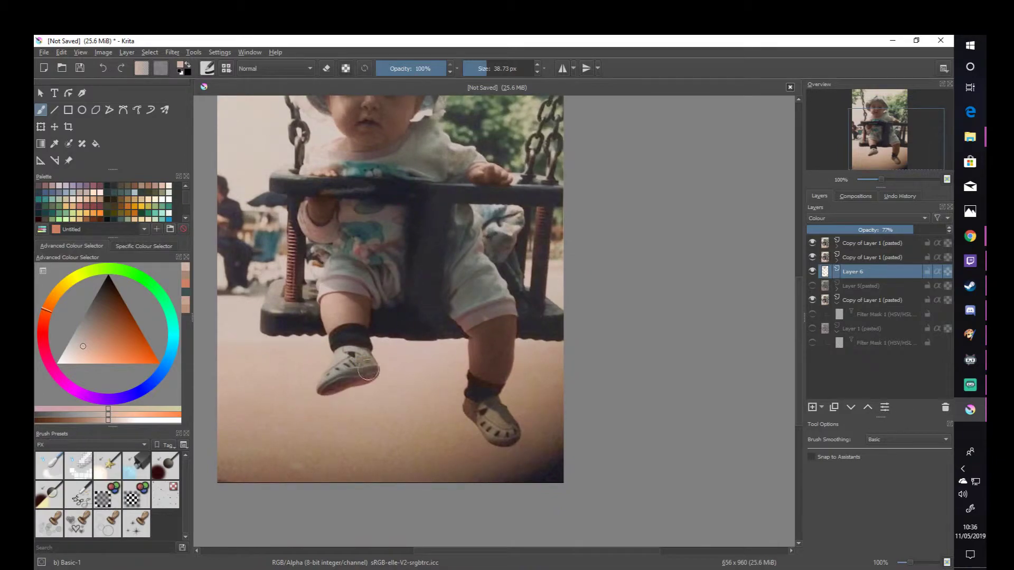
pyautogui.scroll(-2, 381, 401)
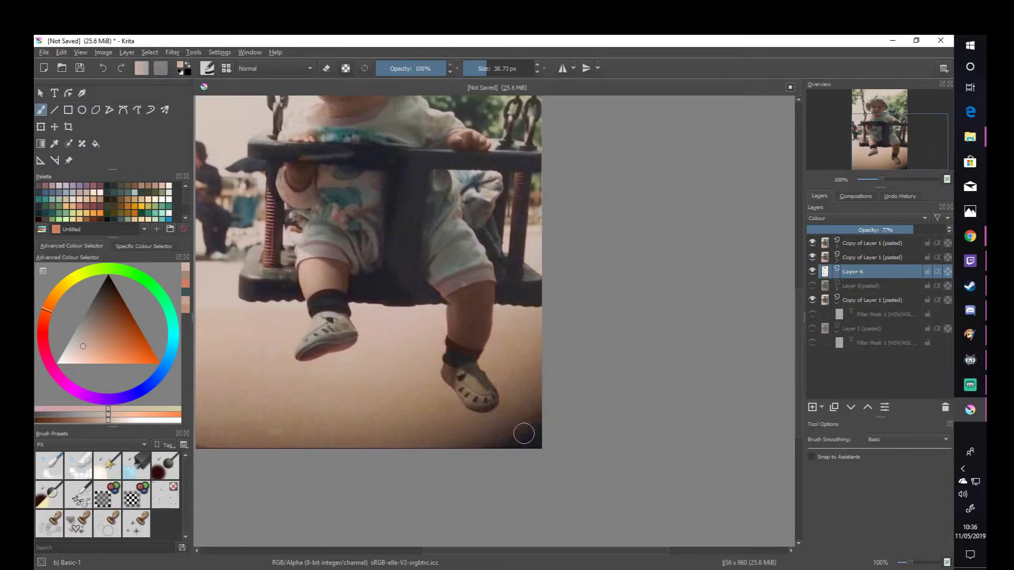
pyautogui.moveTo(541, 404); pyautogui.dragTo(618, 515)
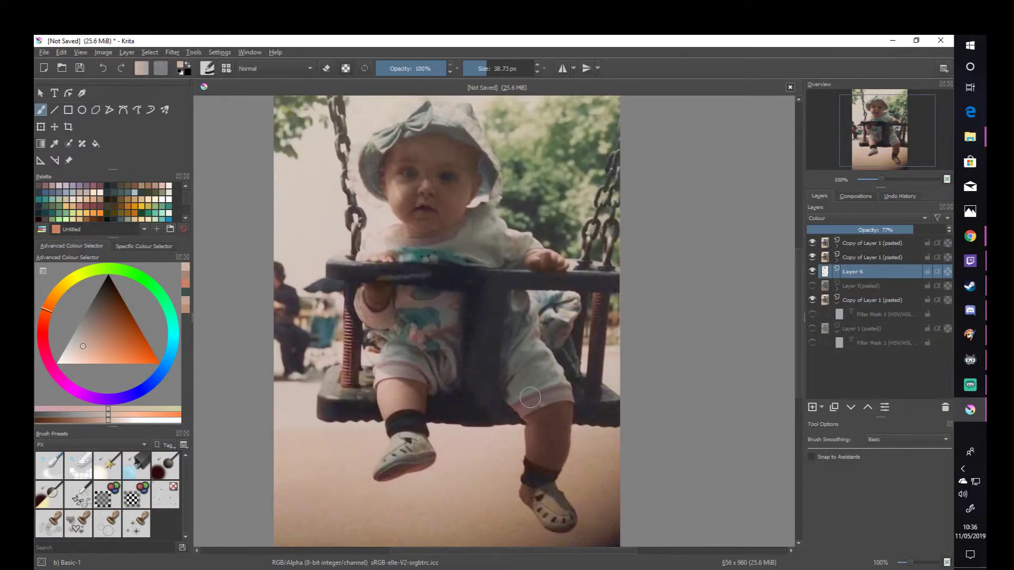
pyautogui.scroll(-2, 533, 399)
pyautogui.moveTo(534, 388); pyautogui.dragTo(498, 358)
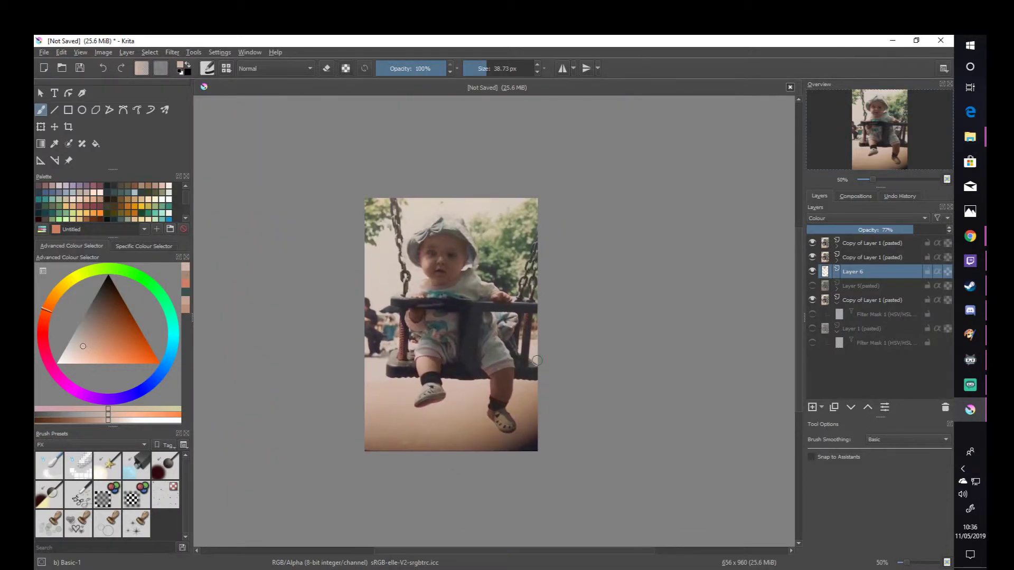
pyautogui.scroll(1, 521, 358)
pyautogui.moveTo(502, 320); pyautogui.dragTo(500, 337)
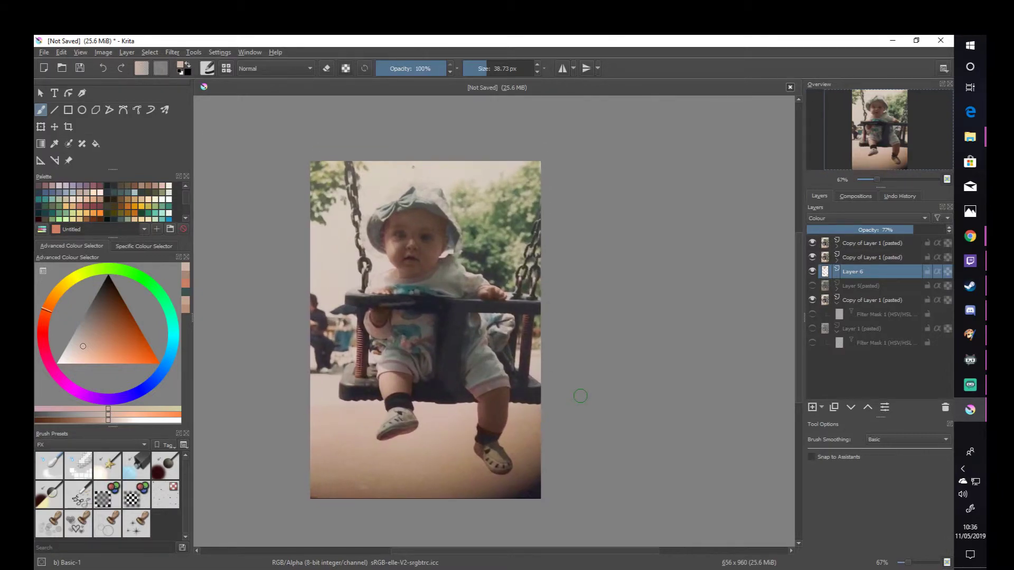